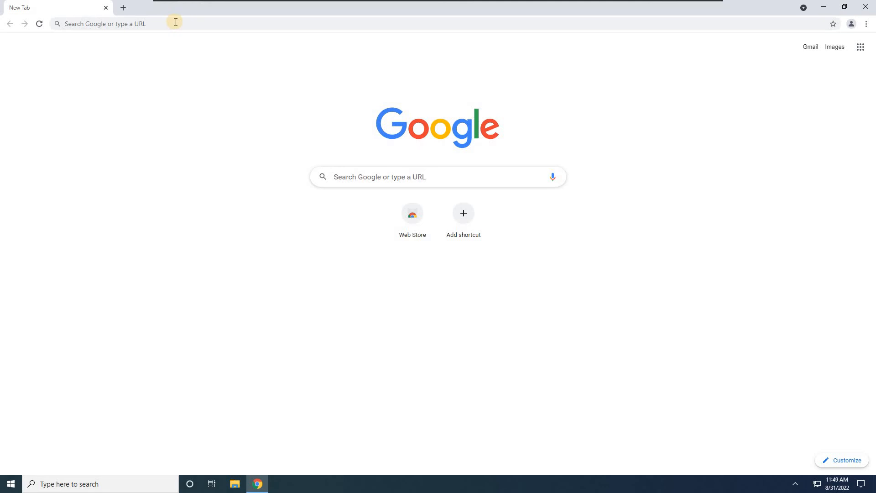
Search the web for python, open the Python.org site and download the Python 3.10.6 Windows installer
click(176, 22)
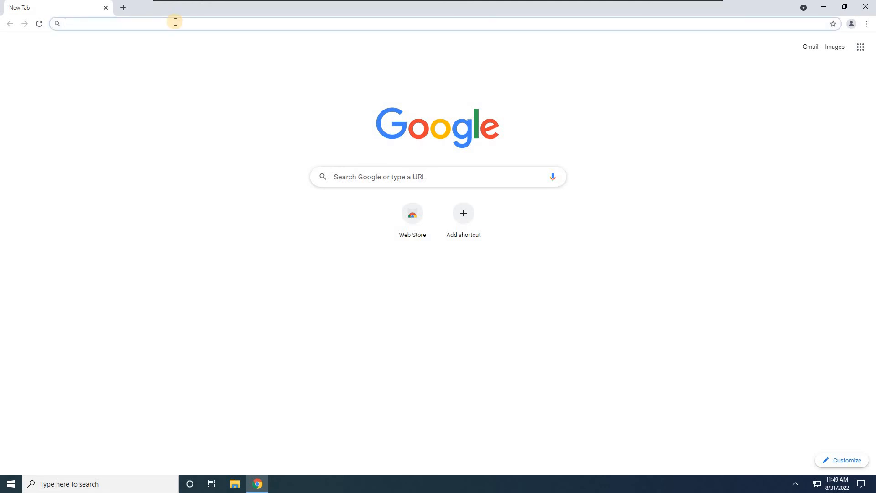
text(python)
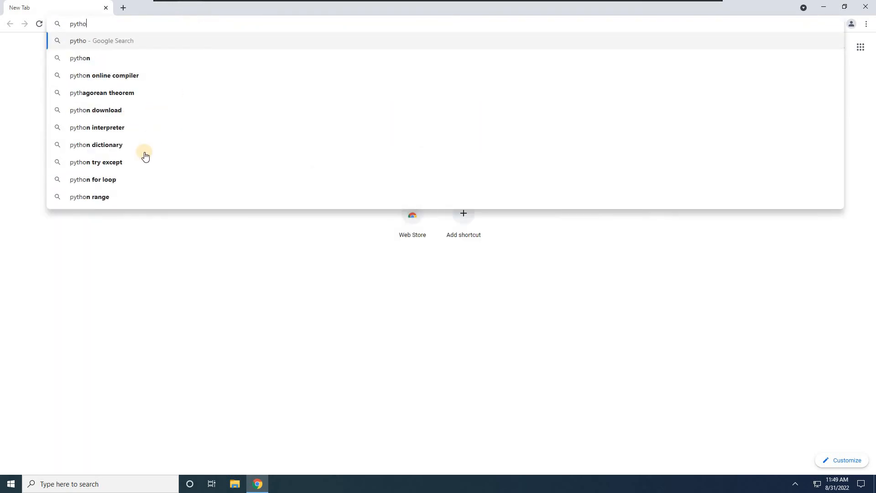
key(Return)
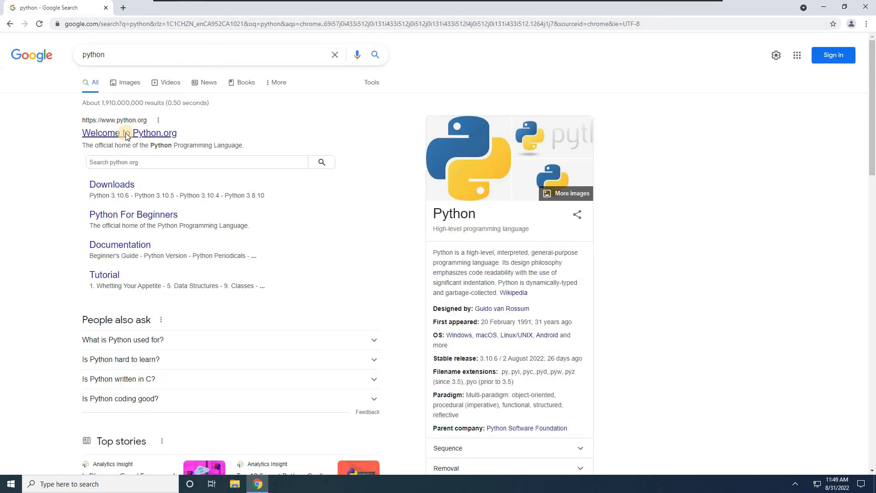
click(132, 133)
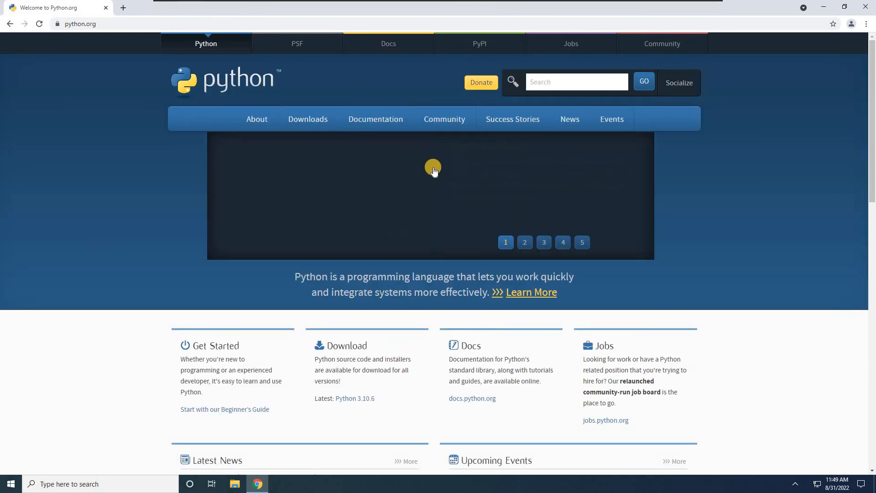
mouse_move(303, 122)
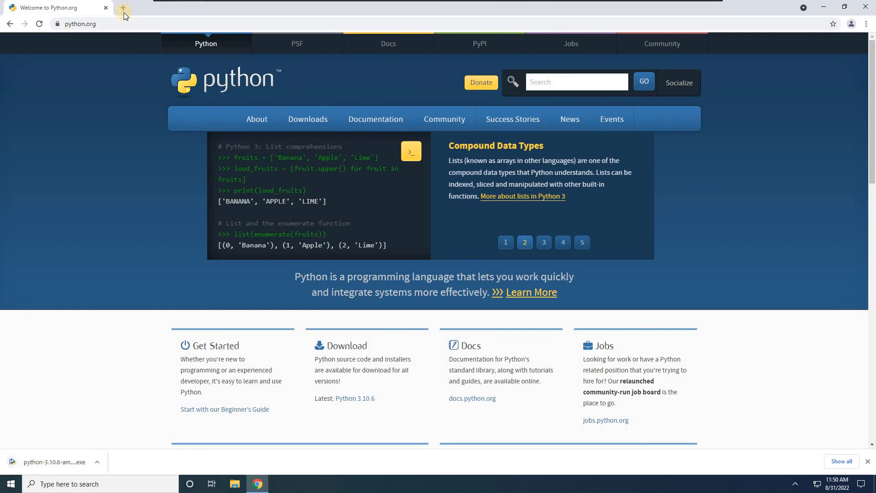
Enter pycharm as the search text in a new browser tab
key(ctrl+t)
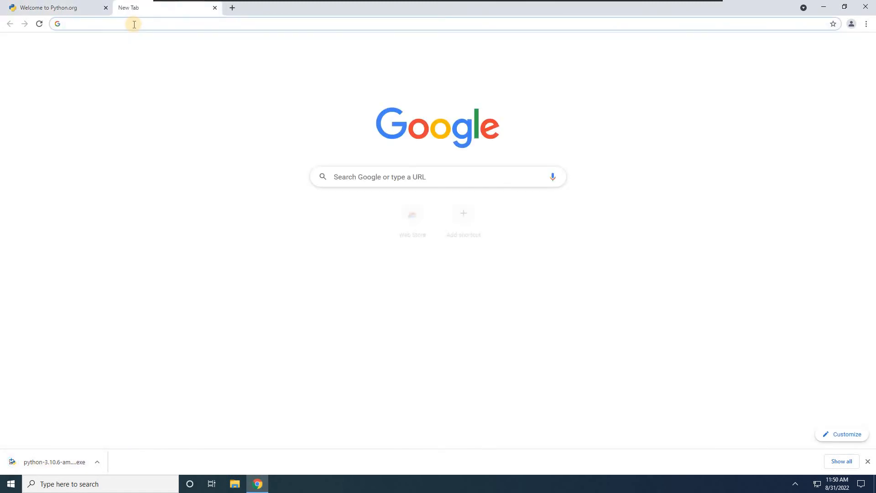
click(134, 24)
text(pycharm)
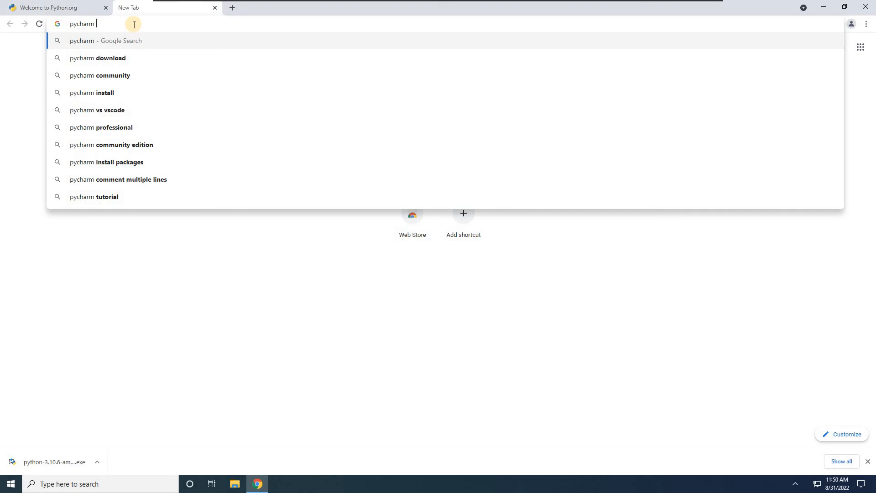
text( edu)
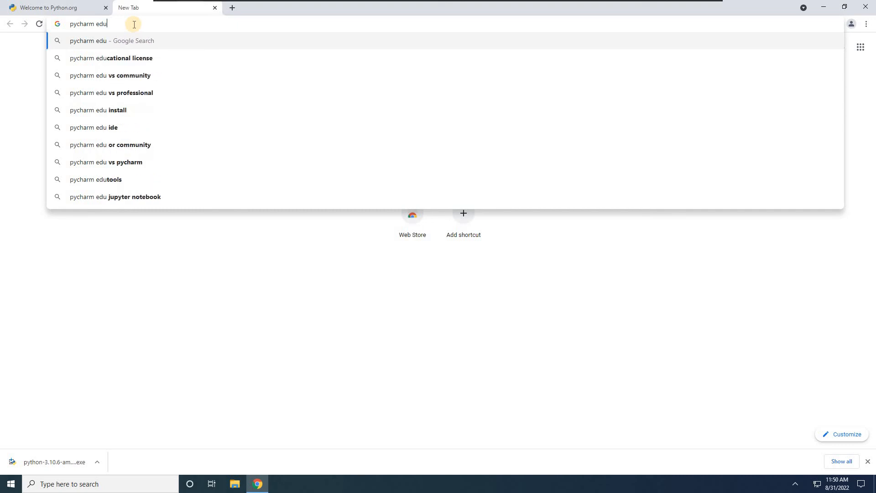
key(Down)
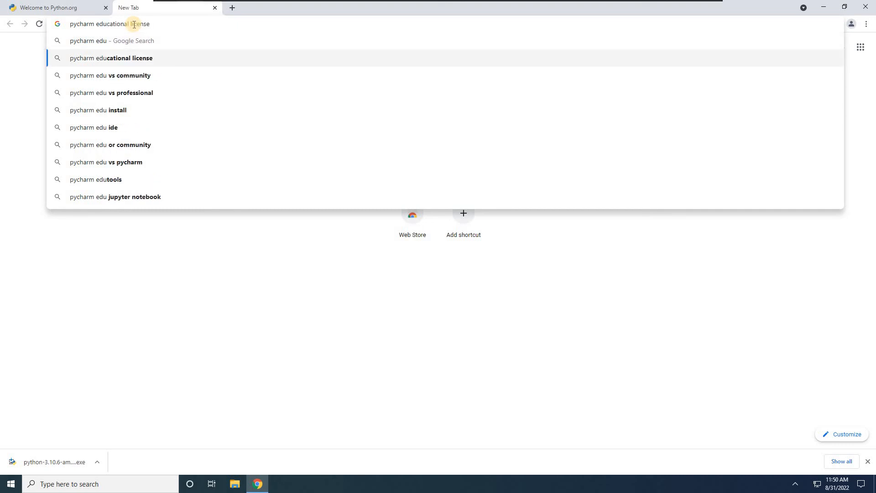
key(BackSpace)
key(BackSpace)
key(BackSpace)
key(BackSpace)
key(BackSpace)
key(BackSpace)
key(BackSpace)
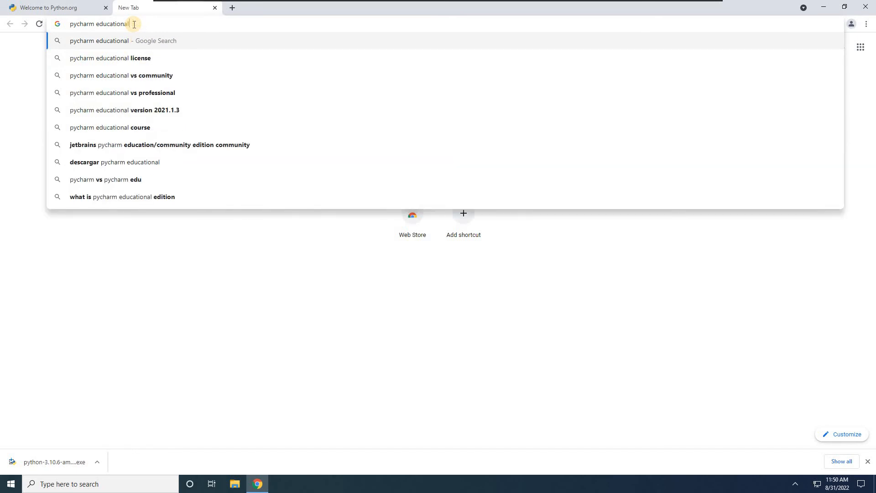
key(BackSpace)
key(BackSpace)
key(BackSpace)
key(BackSpace)
key(BackSpace)
key(BackSpace)
key(BackSpace)
key(BackSpace)
key(BackSpace)
key(BackSpace)
key(BackSpace)
key(BackSpace)
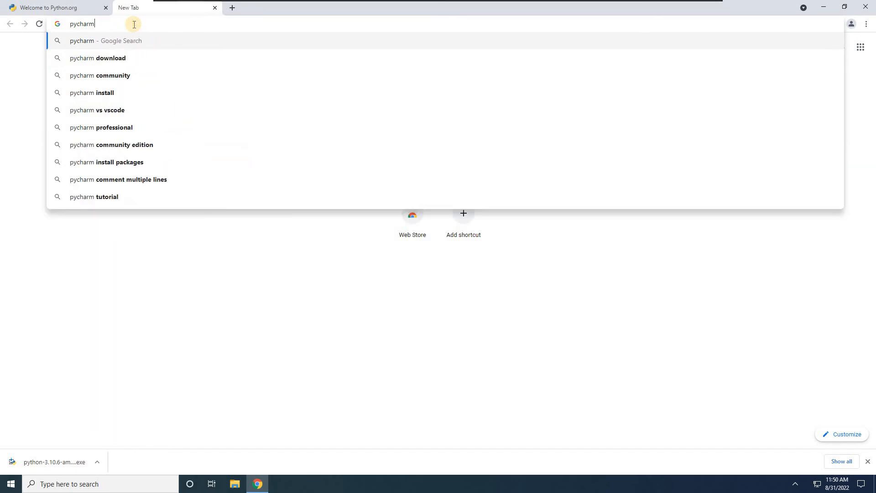
Search for pycharm community edition and download the Windows Community installer from the JetBrains PyCharm download page
text(com)
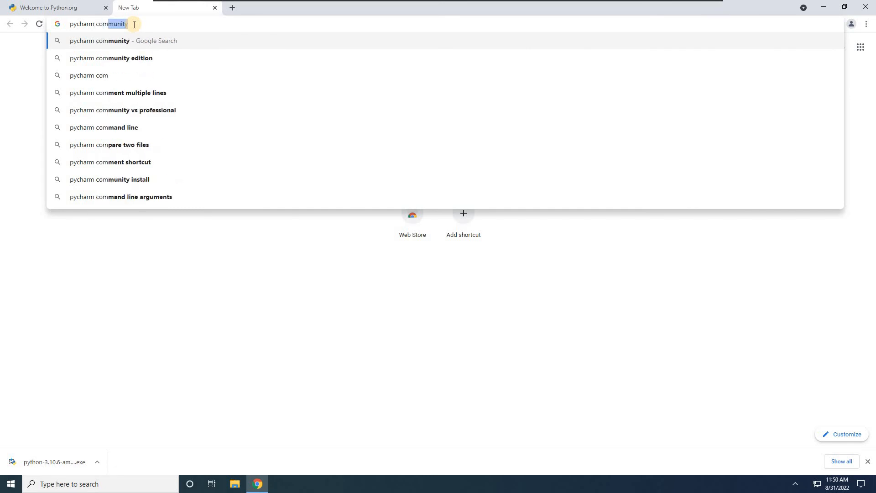
key(Down)
key(Return)
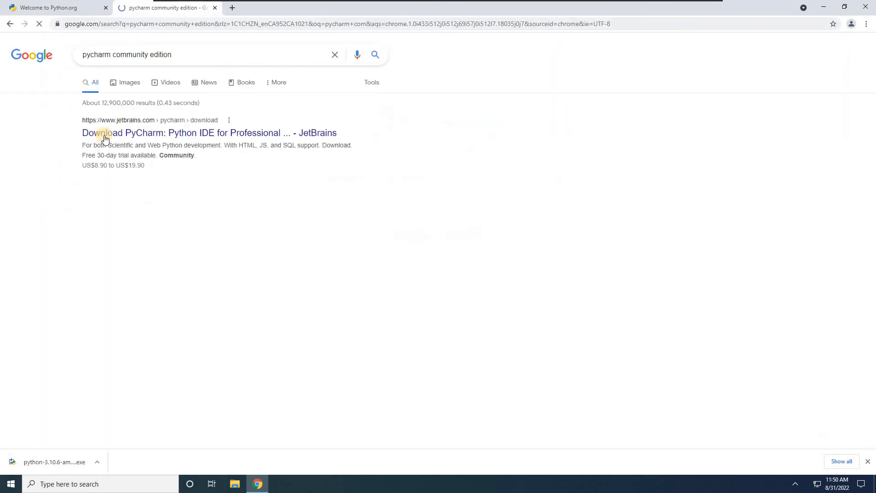
click(147, 135)
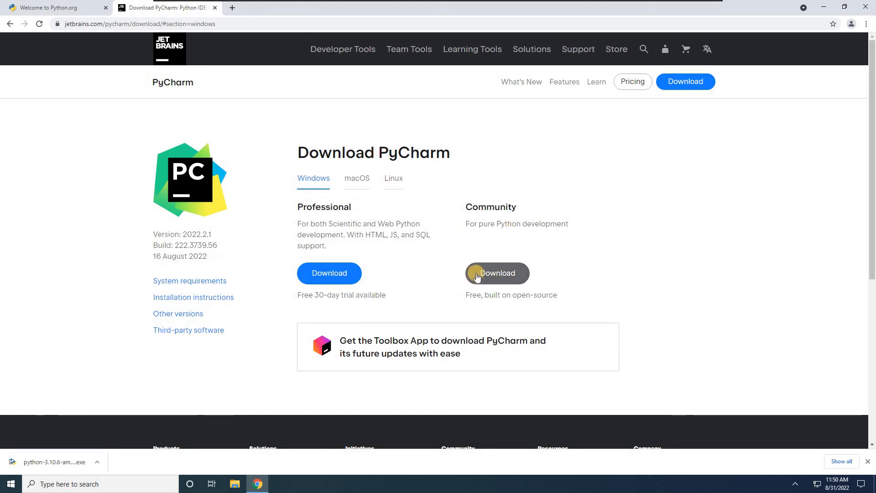
click(498, 276)
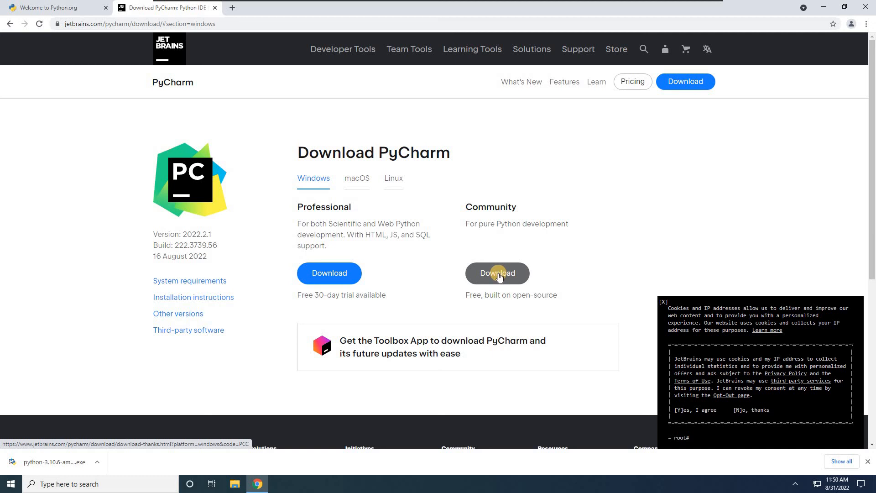
click(499, 275)
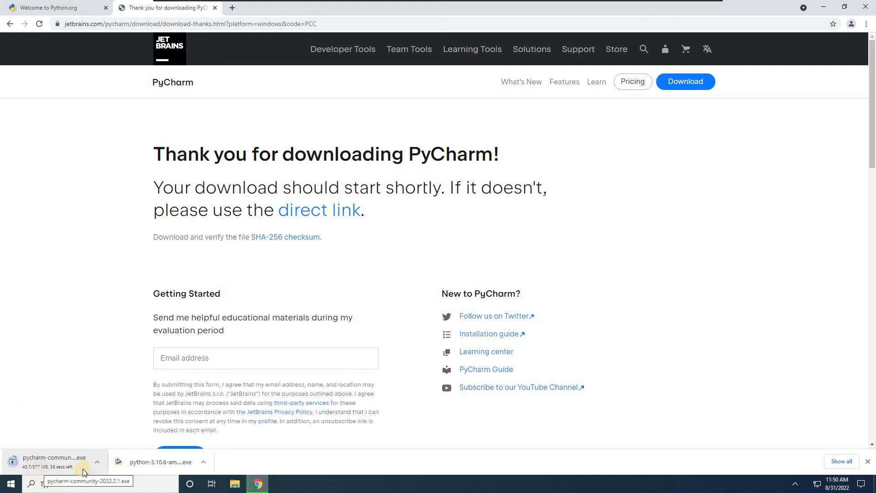
Launch the Python 3.10.6 installer with Python 3.10 added to PATH, and choose a customized installation with all optional features
click(166, 465)
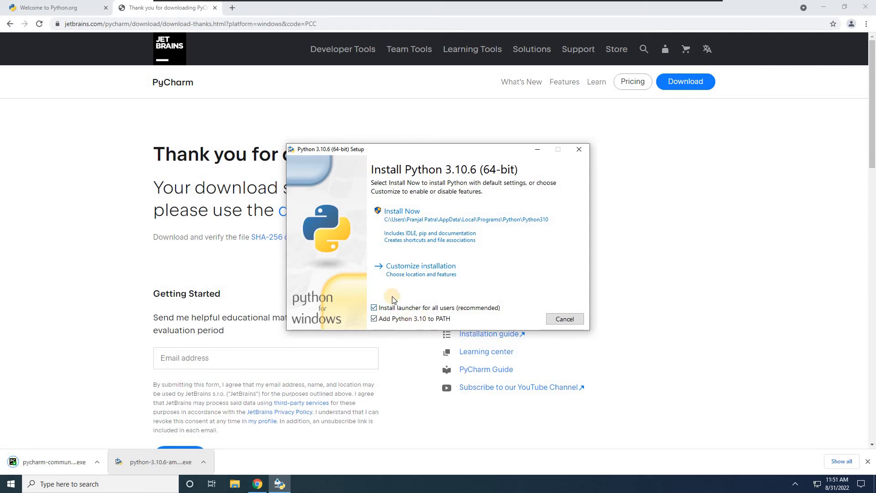
click(406, 272)
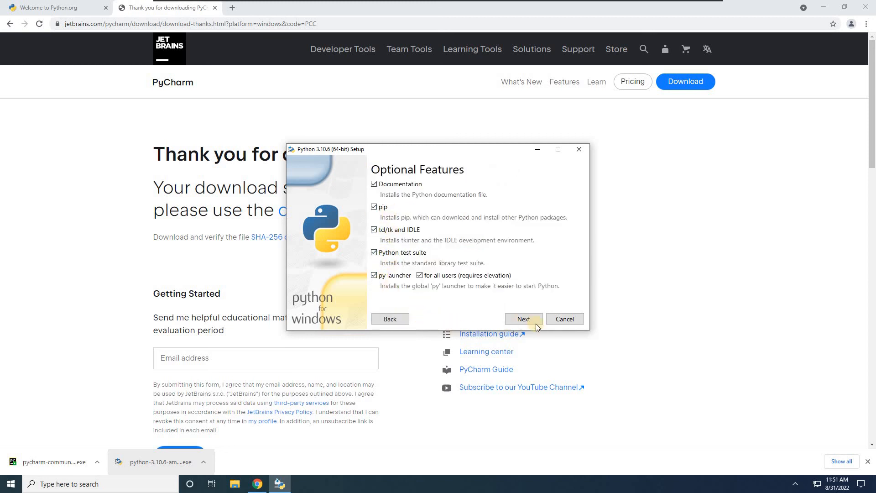
click(524, 319)
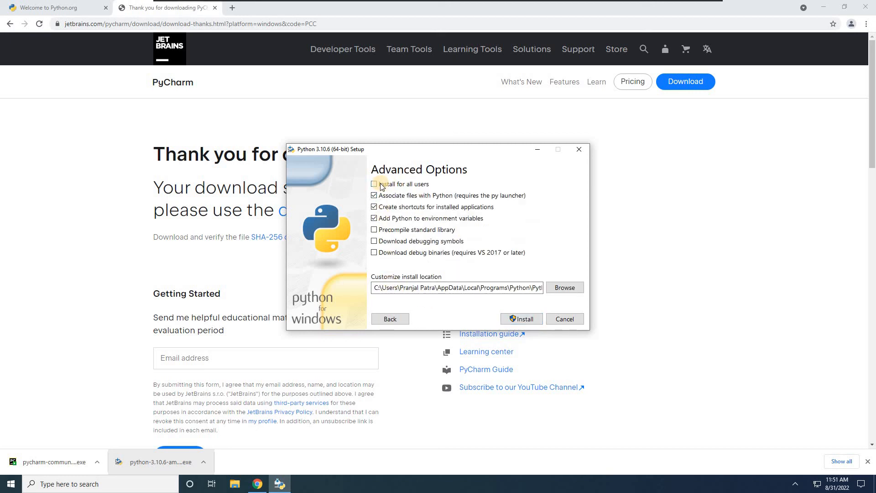
Install Python for all users in C:\Program Files\Python310 and allow the installer to make changes to the device
click(381, 185)
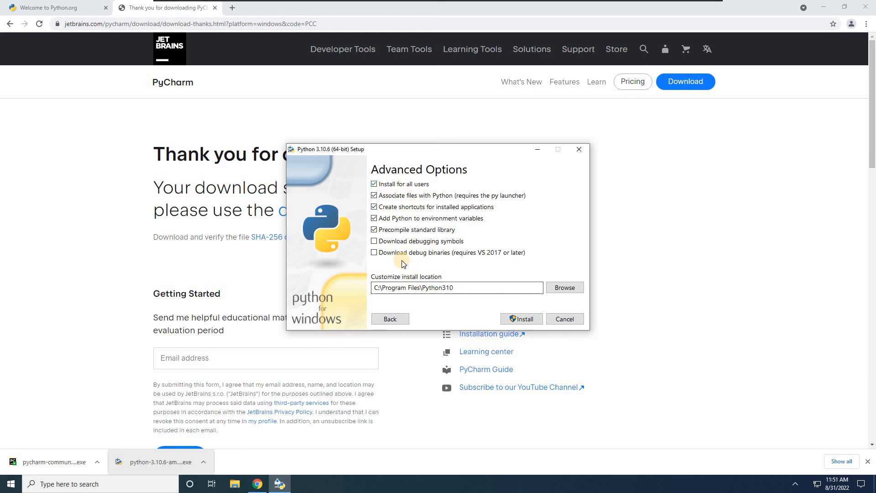
click(524, 320)
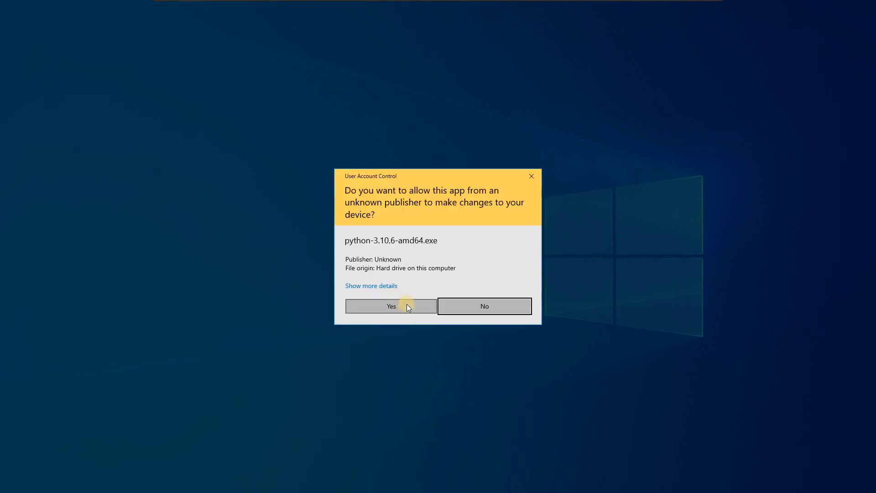
click(406, 305)
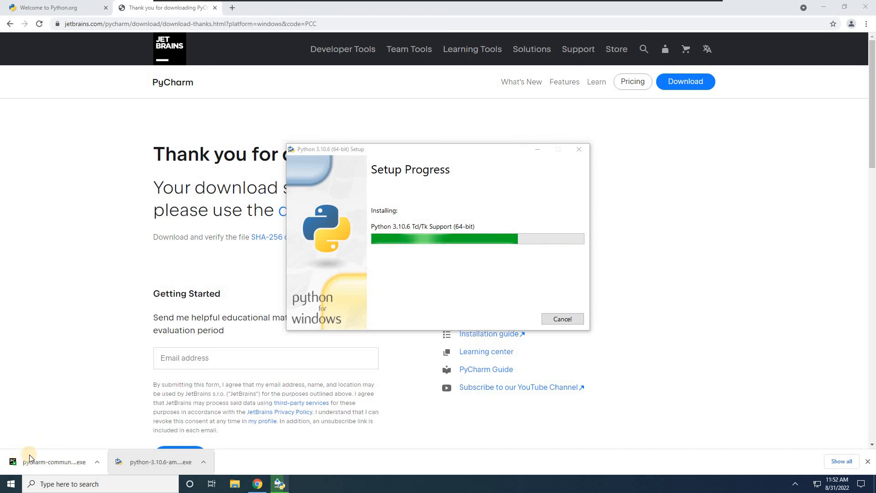
click(51, 468)
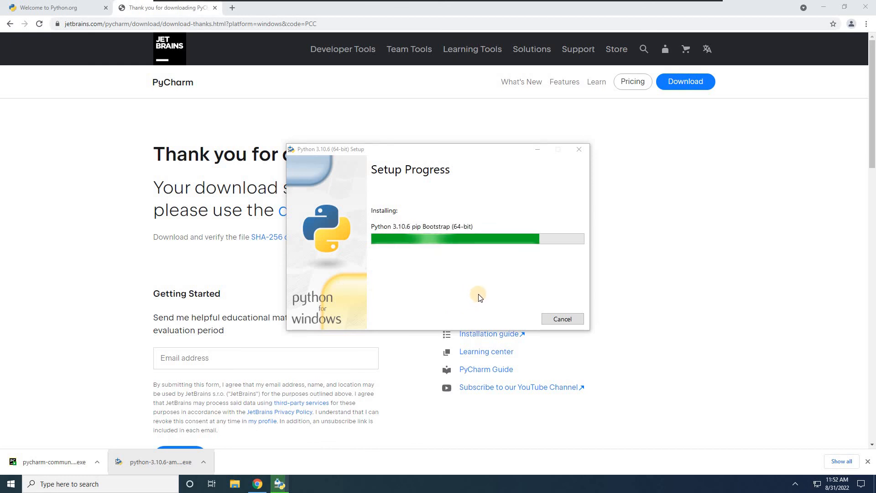
Find Command Prompt by searching Windows for cmd, and open it
click(23, 483)
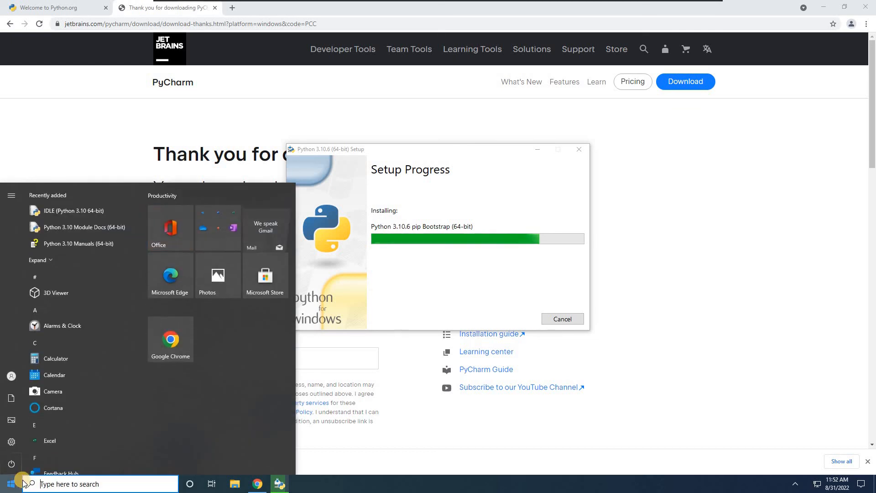
text(cmd)
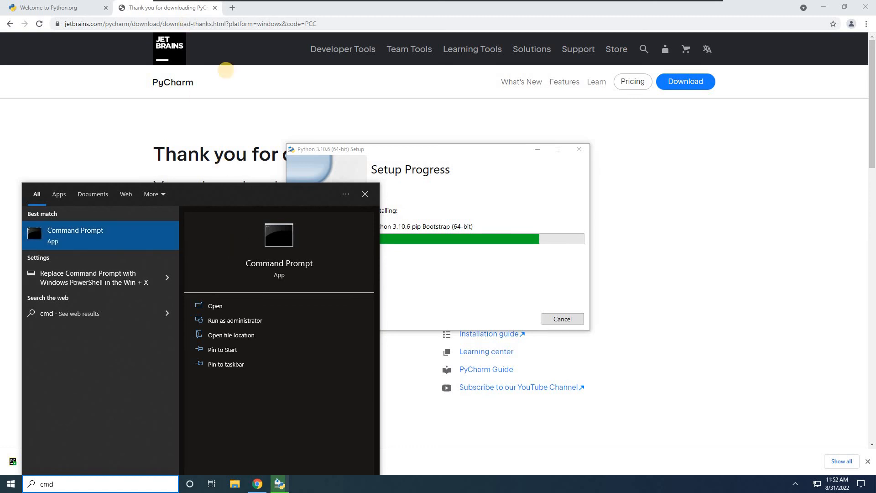
key(Return)
Arrange the Command Prompt window and the Python Setup window side by side so that they do not overlap
drag(189, 19, 335, 328)
click(330, 404)
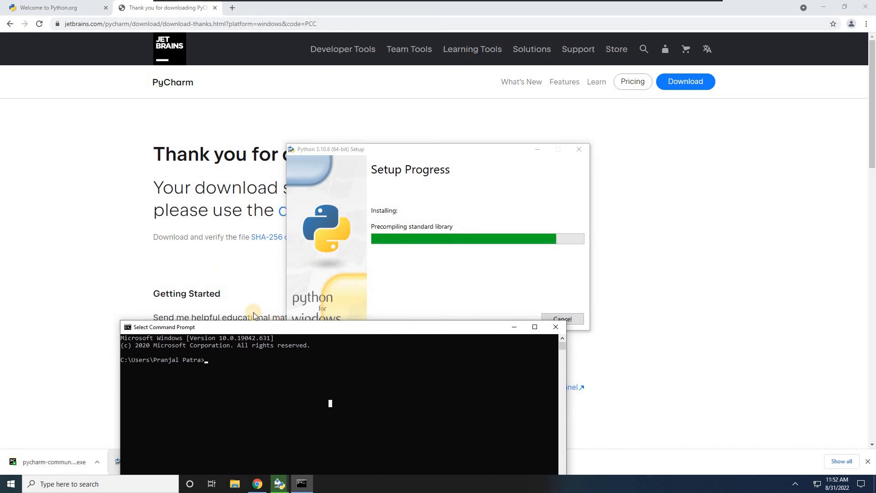
drag(415, 328, 317, 263)
drag(253, 310, 250, 310)
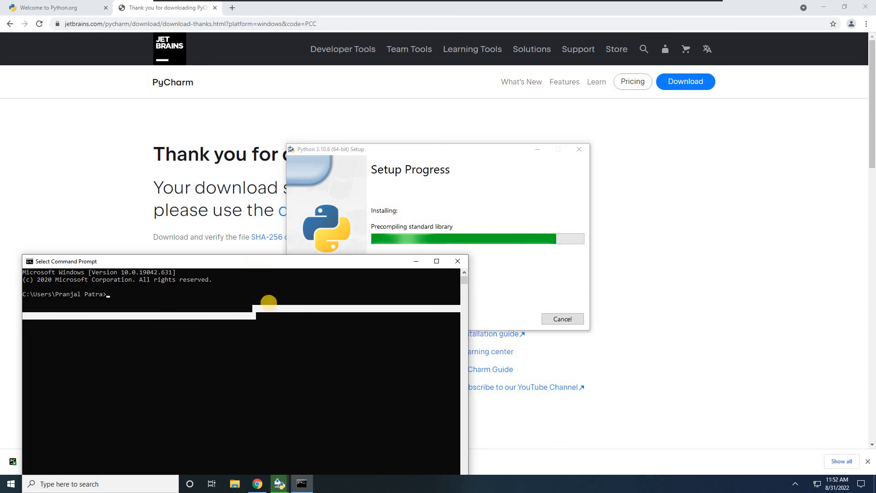
drag(257, 264, 280, 299)
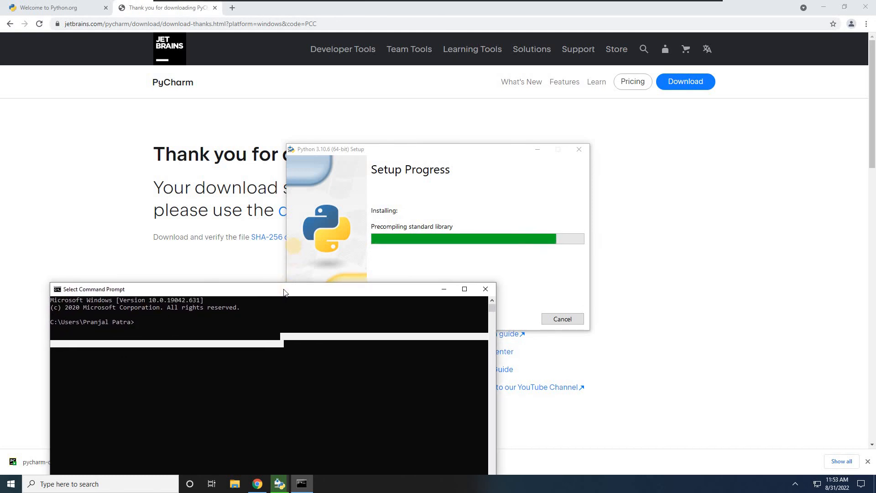
drag(283, 292, 283, 247)
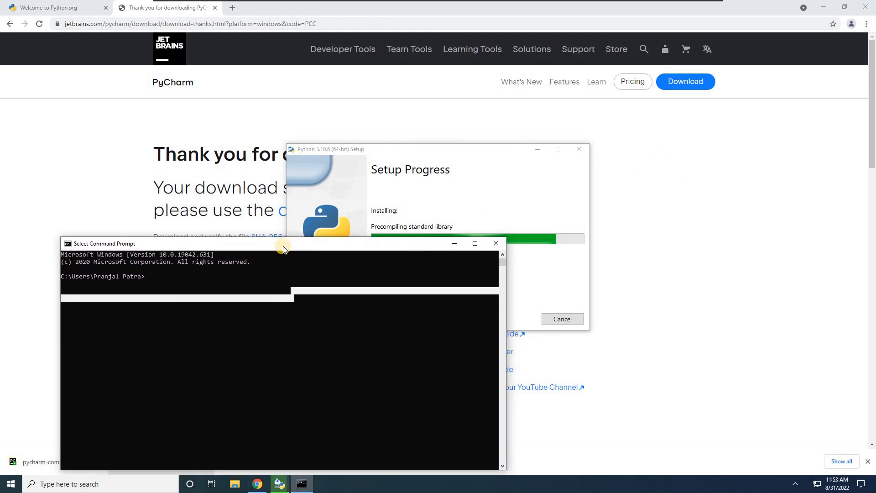
drag(402, 238, 652, 280)
drag(284, 247, 285, 112)
drag(699, 196, 685, 132)
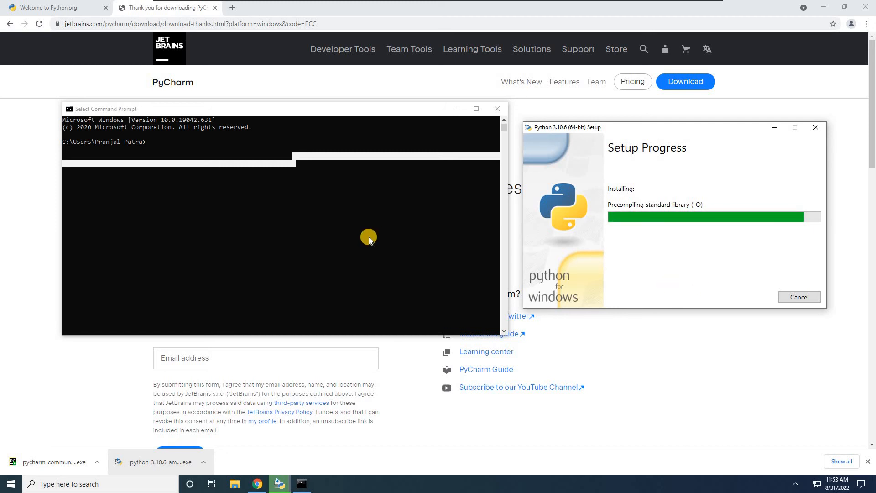
Run the python command in Command Prompt to test whether Python starts
click(369, 237)
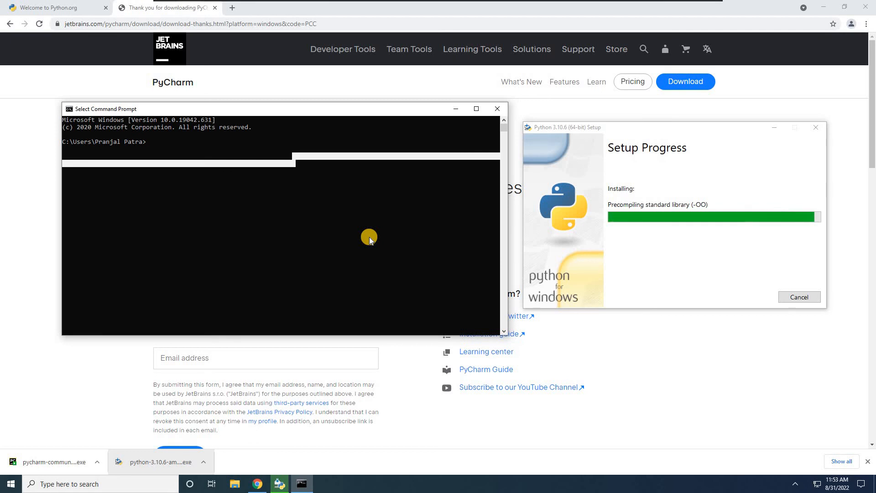
text(python)
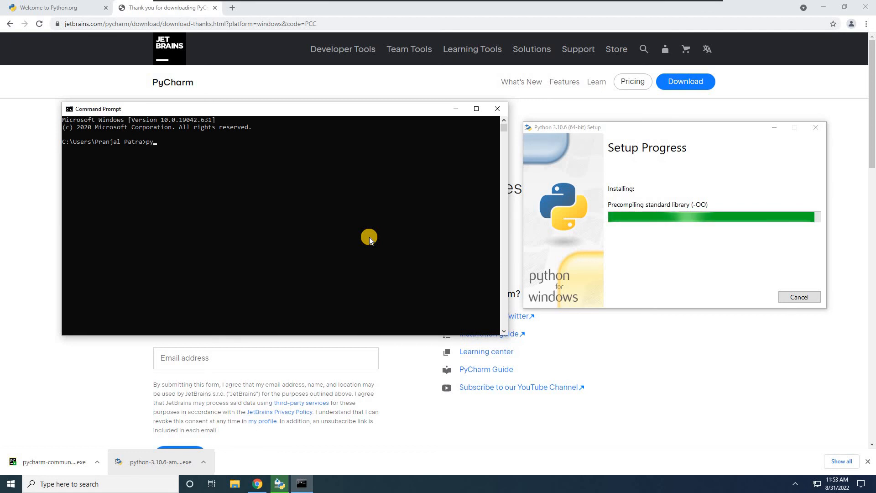
key(Return)
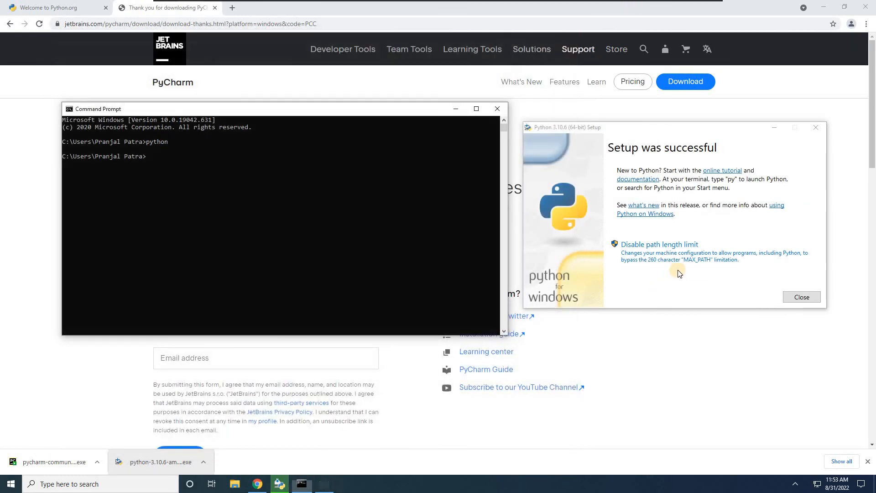
Disable the path length limit from the Python Setup window and allow pythonw.exe to make changes to the device
click(657, 166)
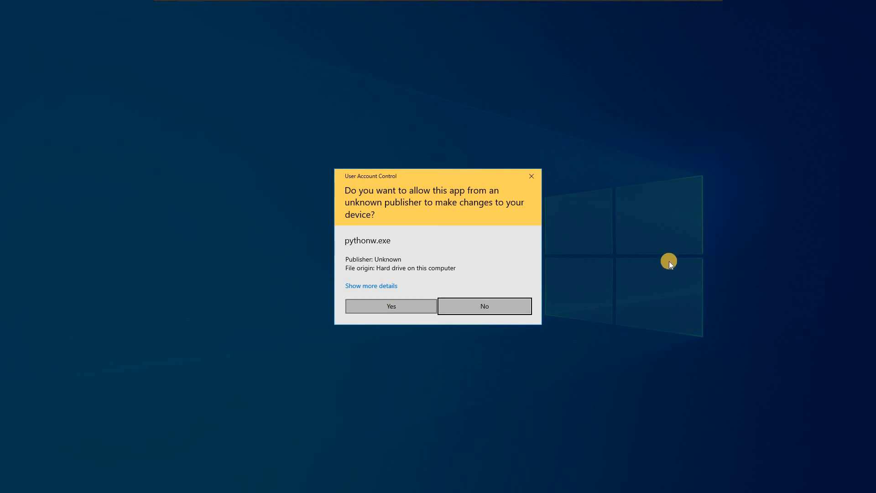
click(383, 310)
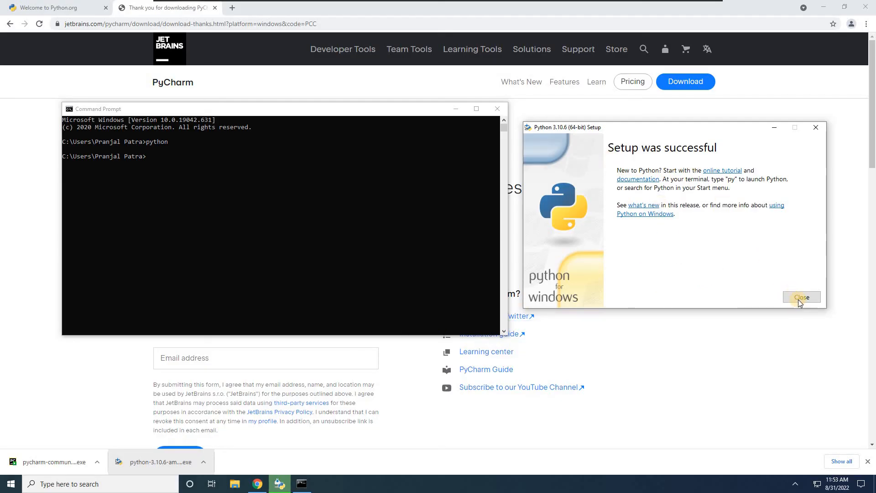
Close the finished Python Setup window and the open Command Prompt window
click(301, 111)
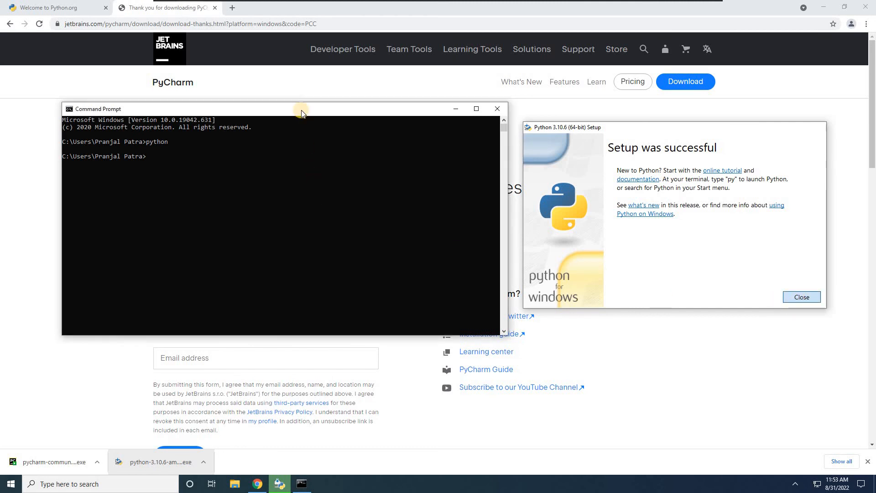
click(801, 297)
click(399, 244)
drag(301, 110, 664, 184)
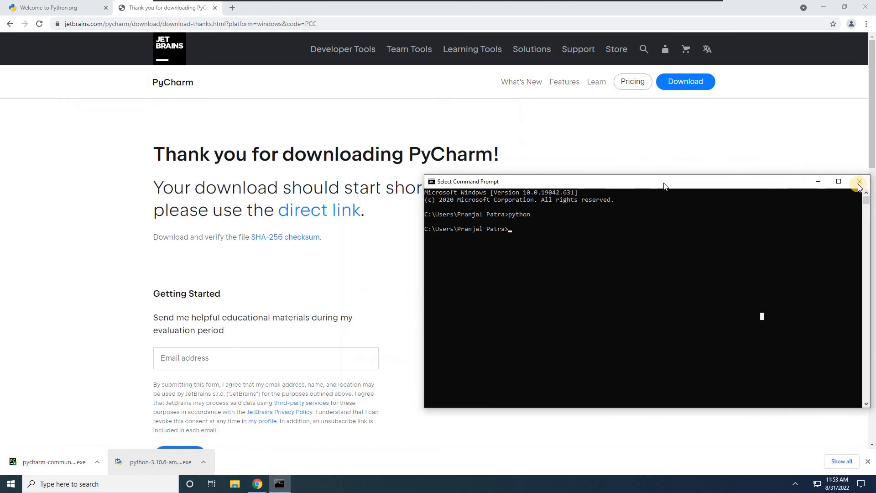
click(619, 279)
click(860, 182)
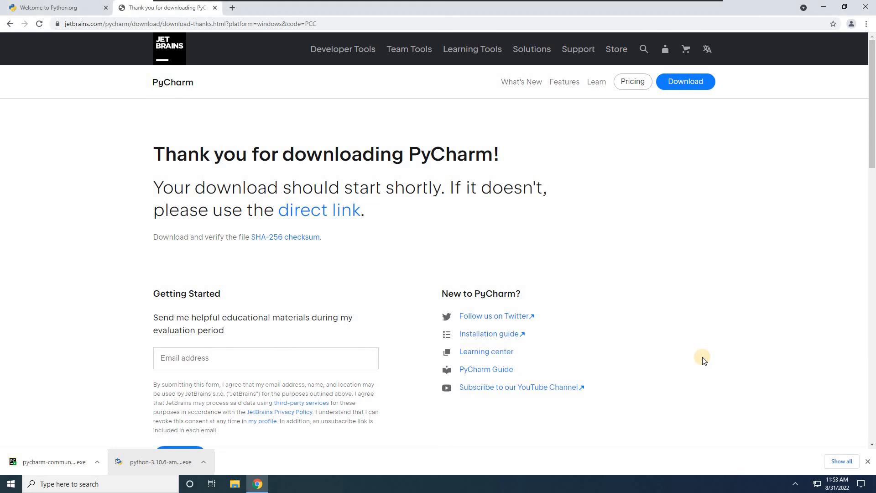
Search Windows for cmd and open a new Command Prompt window
key(super)
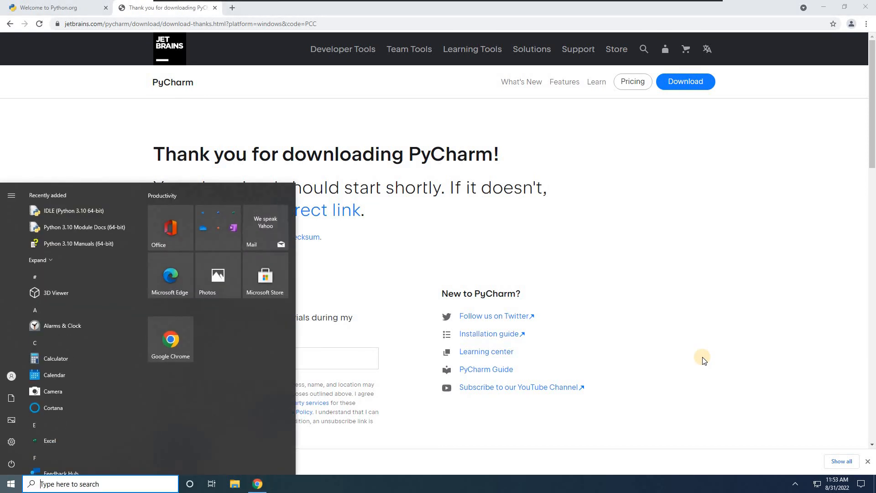
text(cmd)
key(Return)
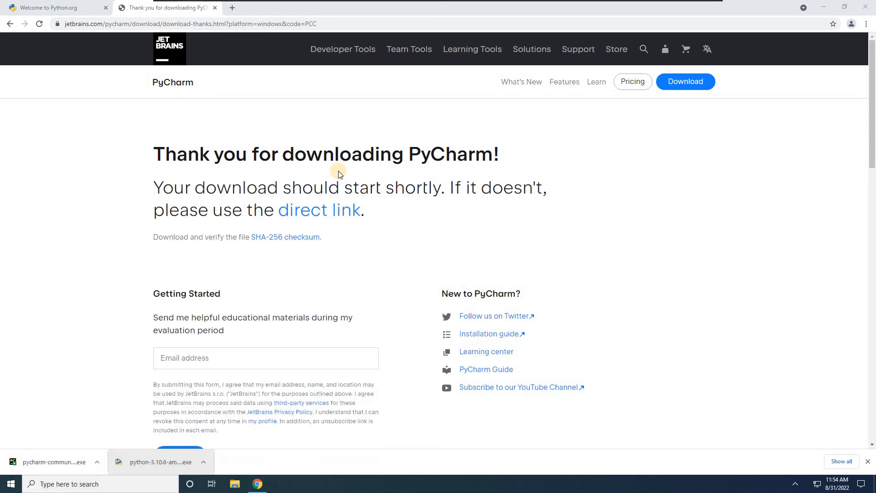
click(338, 171)
Run the python command in Command Prompt and highlight the Python version number in its output
text(python)
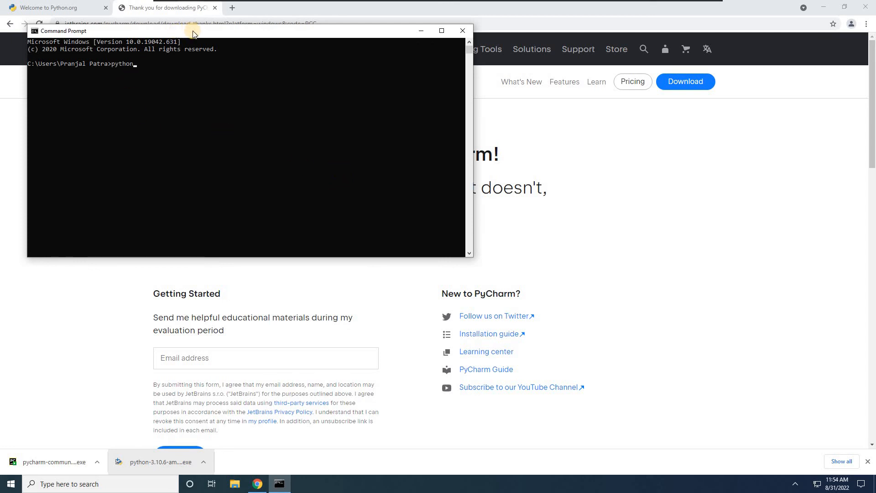
key(Return)
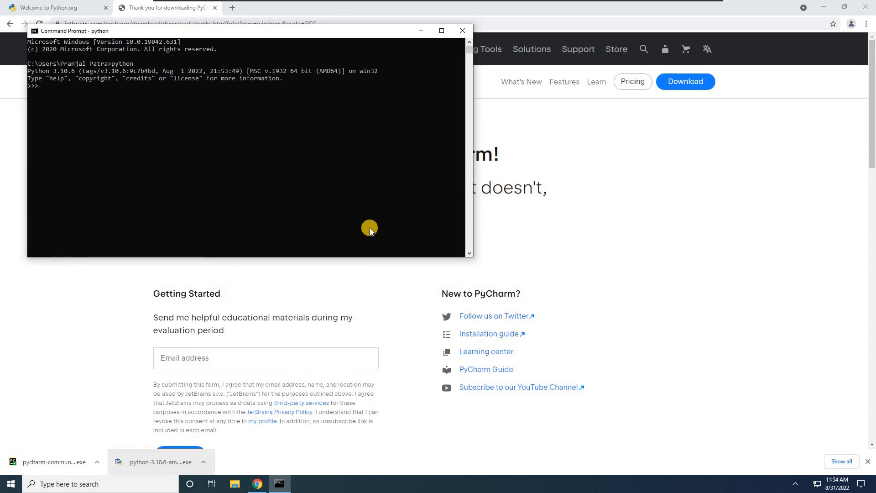
drag(196, 32, 509, 187)
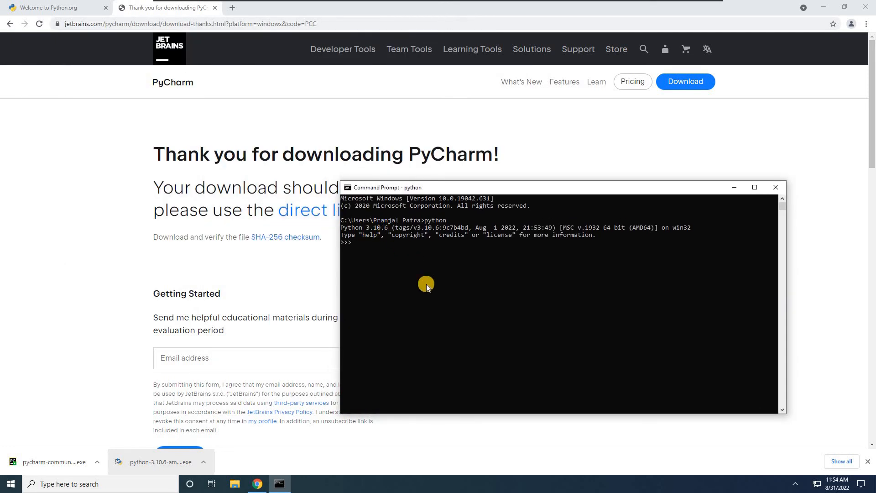
drag(366, 227, 388, 227)
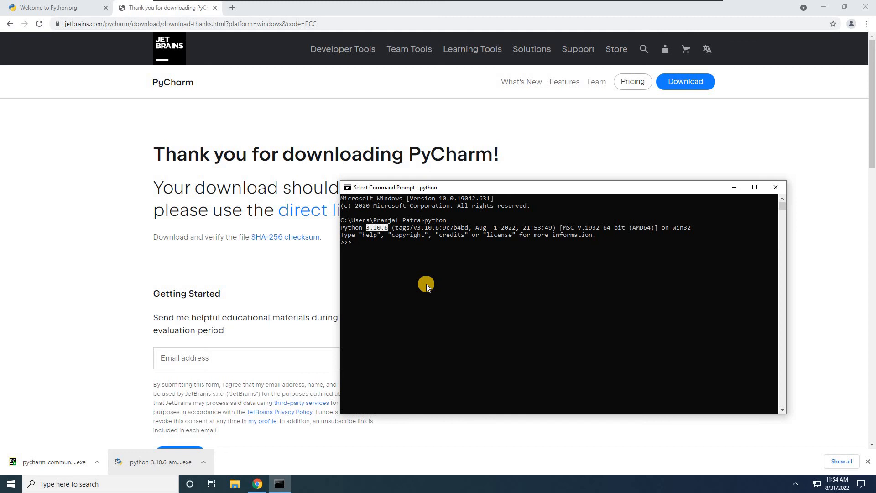
Test the Python interpreter by running print('hello!') at its prompt
click(344, 242)
text(print)
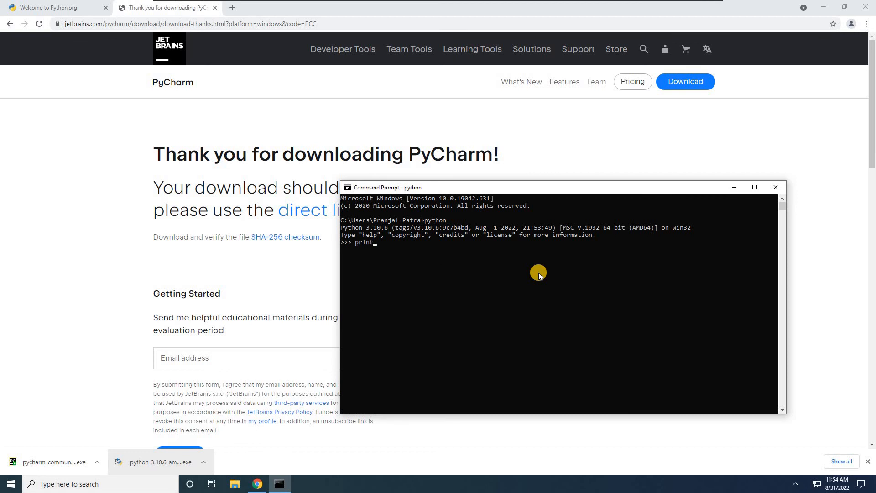
text(()'jelloi')
key(BackSpace)
key(BackSpace)
key(BackSpace)
key(BackSpace)
key(BackSpace)
key(BackSpace)
text(hello!)
Exit the Python interpreter with quit() and close the Command Prompt window
text(qu)
text(it())
key(Return)
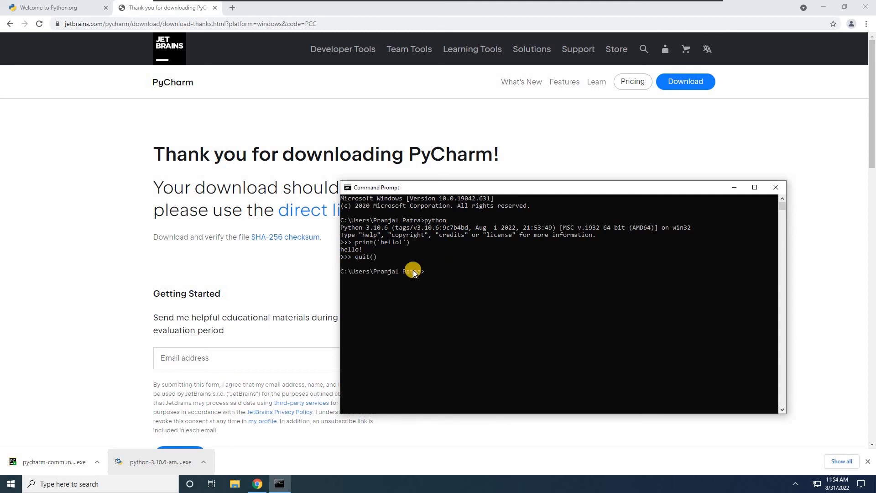
click(448, 278)
click(485, 299)
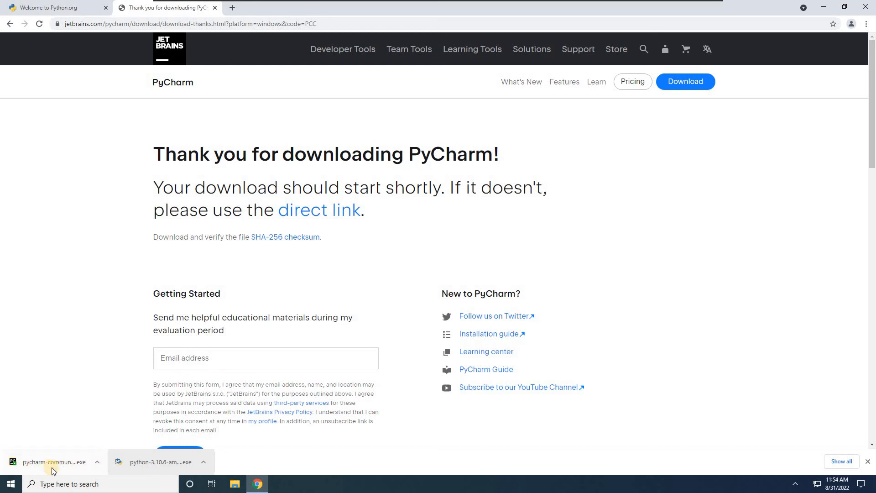
Launch the downloaded PyCharm Community installer, allow it to make changes to the device and continue past its welcome page
click(84, 465)
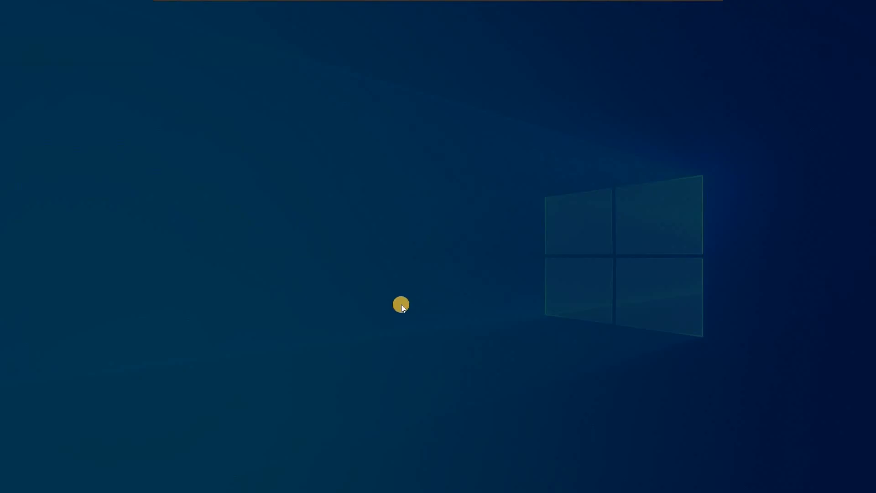
click(394, 307)
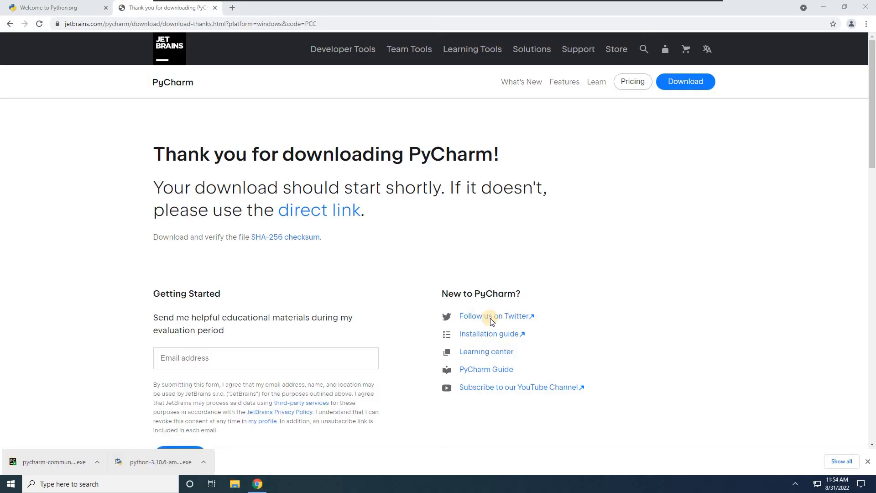
click(489, 318)
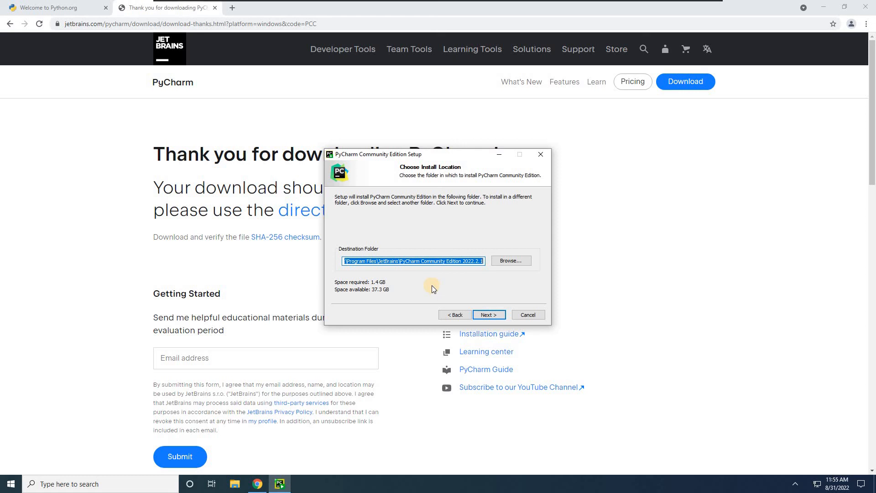
Check the PyCharm destination folder path under Program Files and continue with the default install location
click(390, 260)
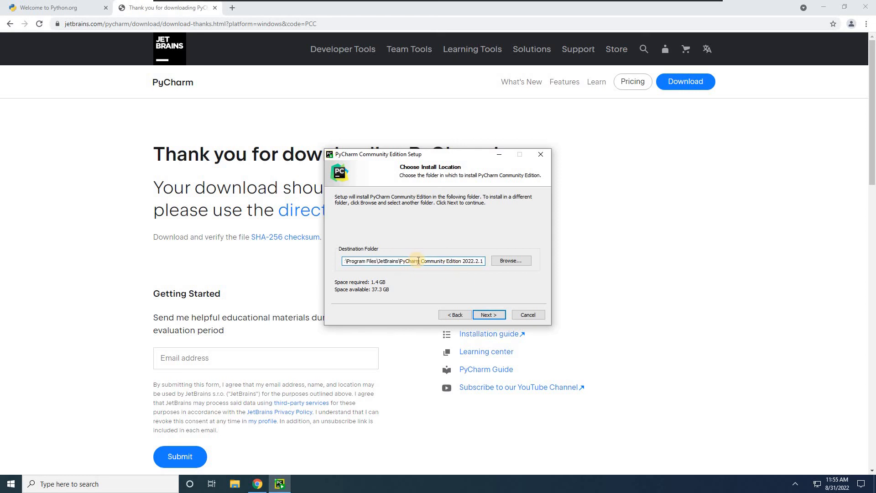
drag(421, 261, 459, 262)
key(shift+Right)
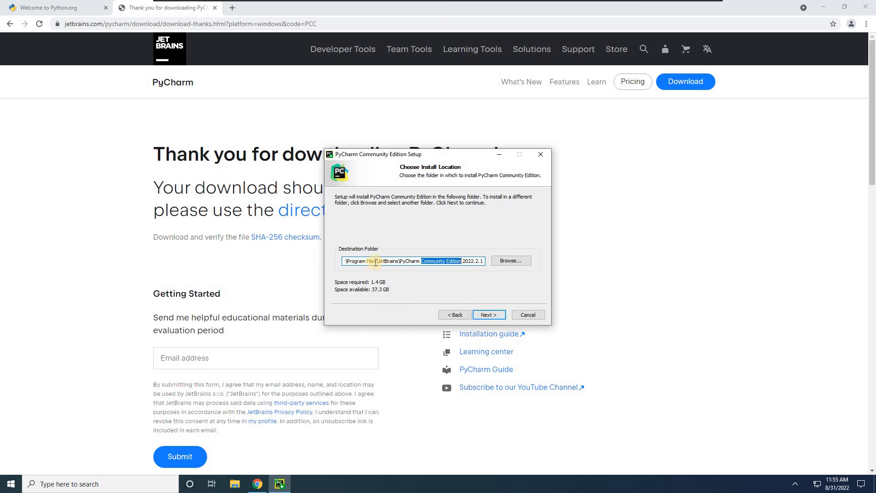
drag(389, 261, 526, 260)
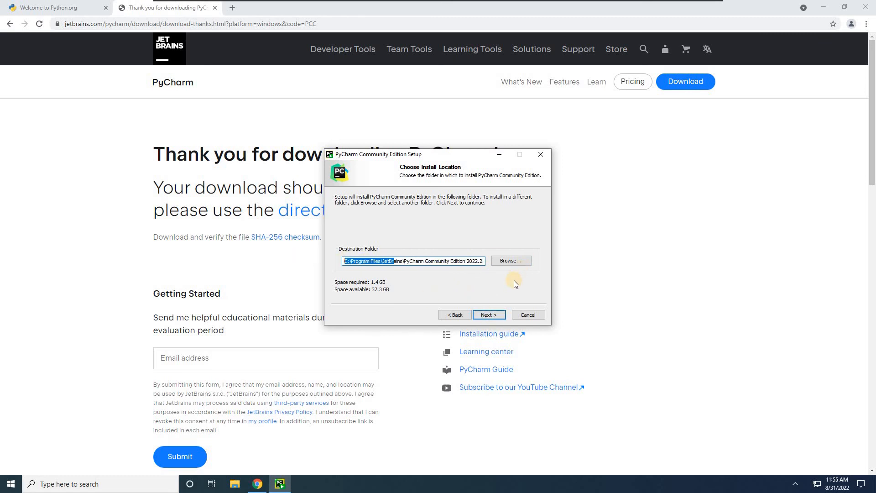
click(487, 314)
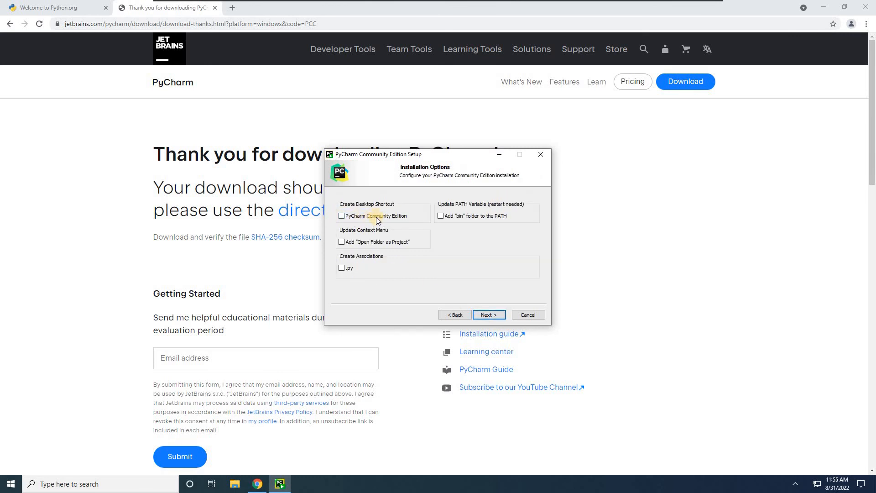
Choose the PyCharm Community Edition desktop shortcut option and start the installation with the default Start Menu folder
click(371, 218)
key(space)
click(488, 314)
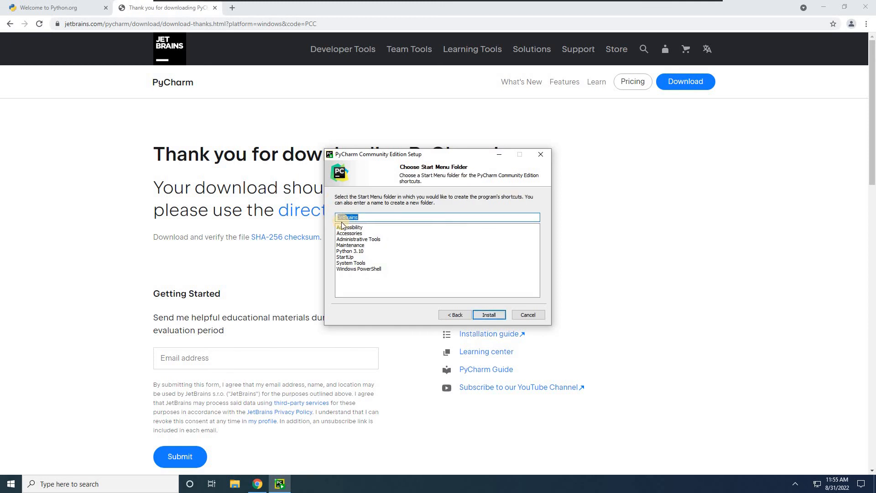
click(489, 314)
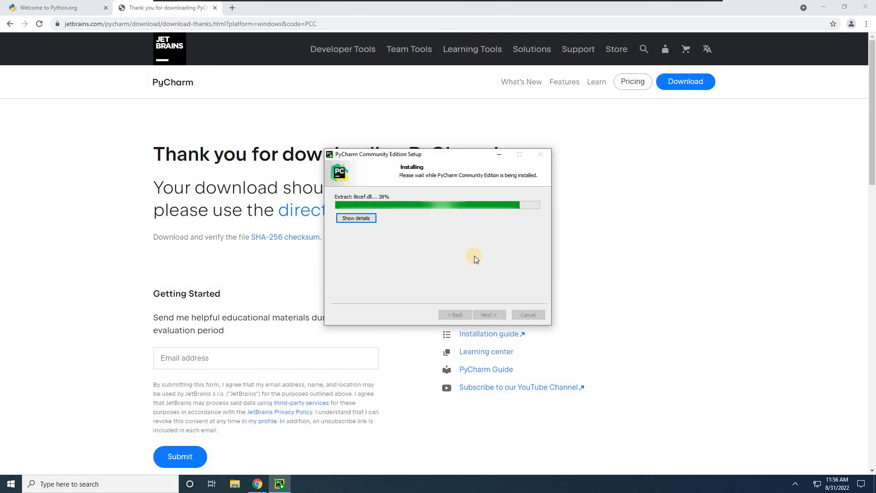
click(235, 13)
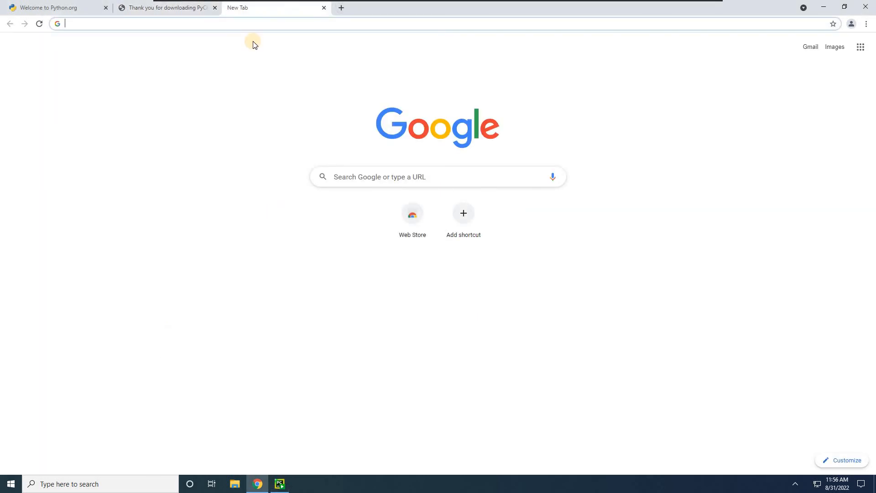
text(m)
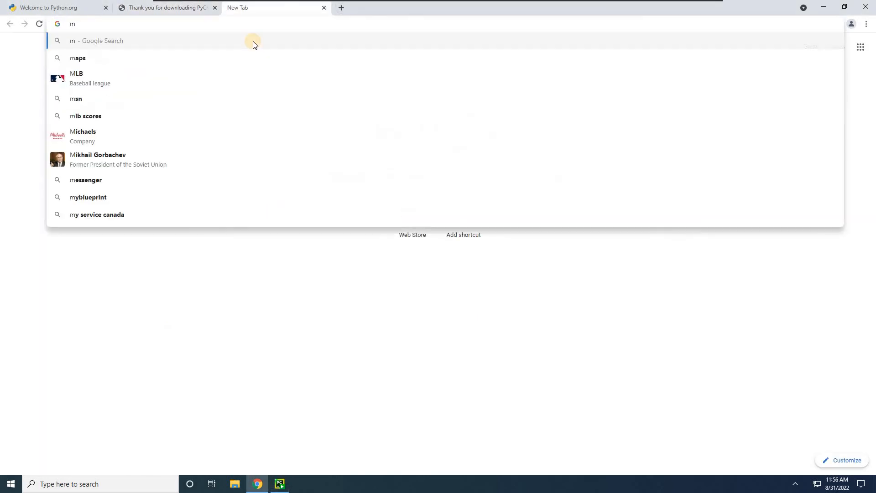
text(ysql)
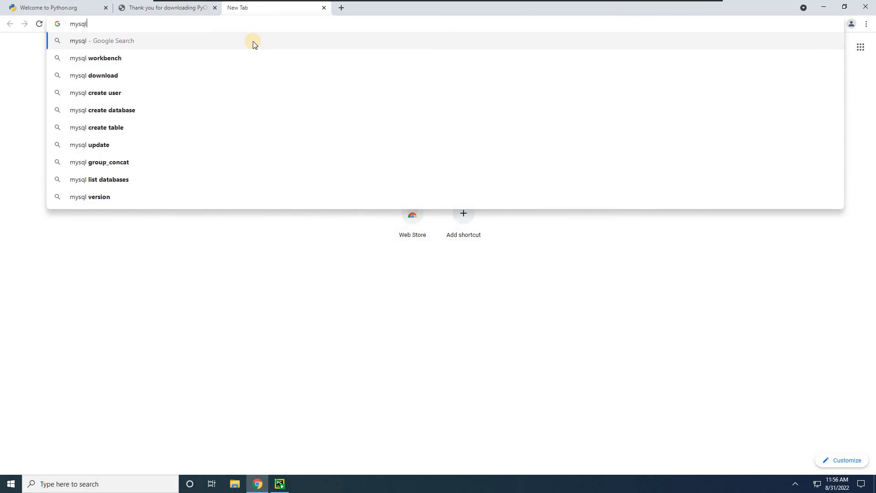
key(BackSpace)
key(BackSpace)
key(BackSpace)
key(BackSpace)
key(BackSpace)
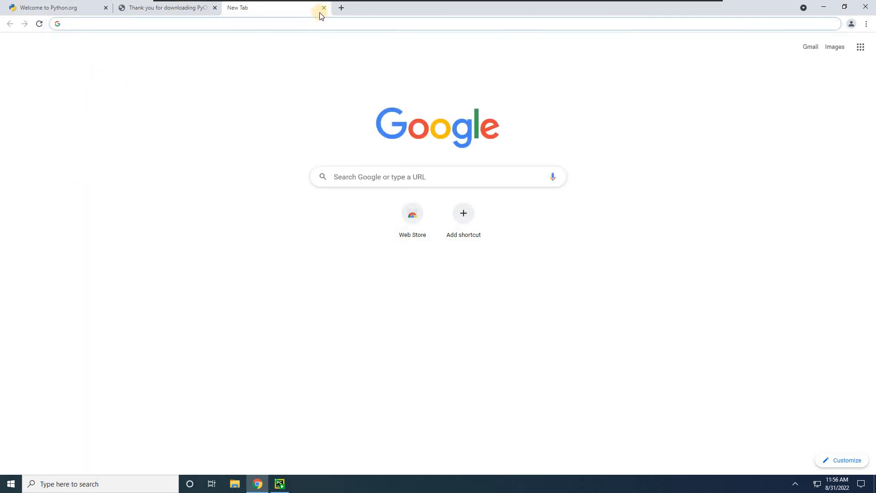
click(141, 227)
click(323, 8)
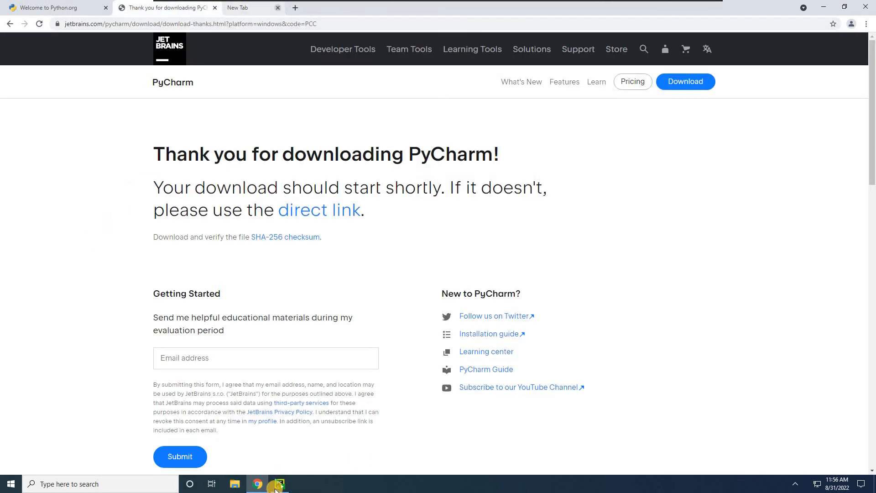
Return to the PyCharm Community Edition setup and finish it with the option to run PyCharm enabled
click(276, 487)
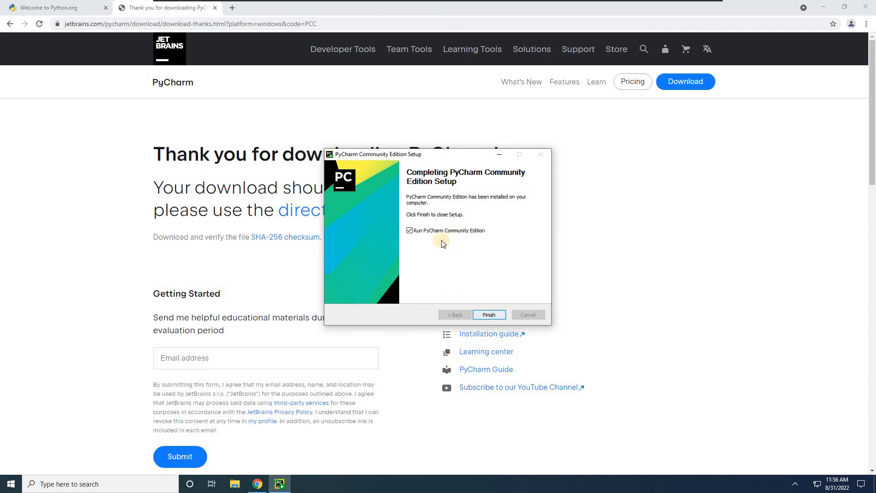
click(494, 314)
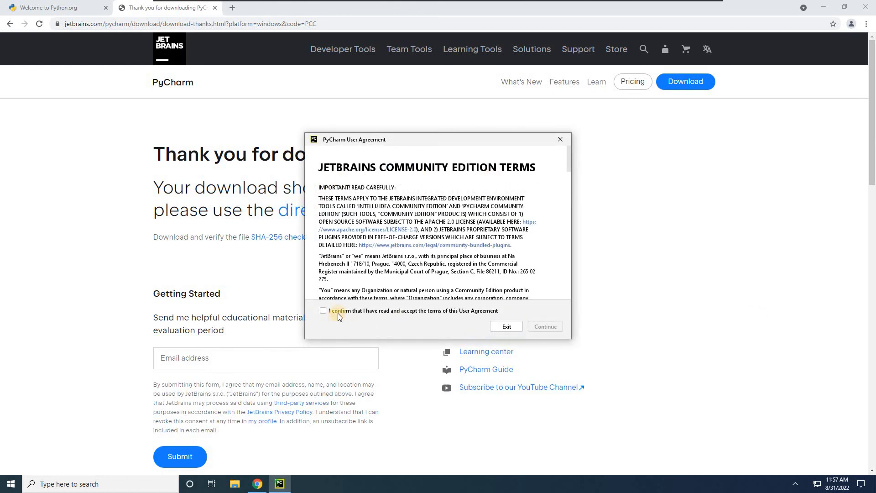
Accept the PyCharm User Agreement and agree to send anonymous statistics
key(space)
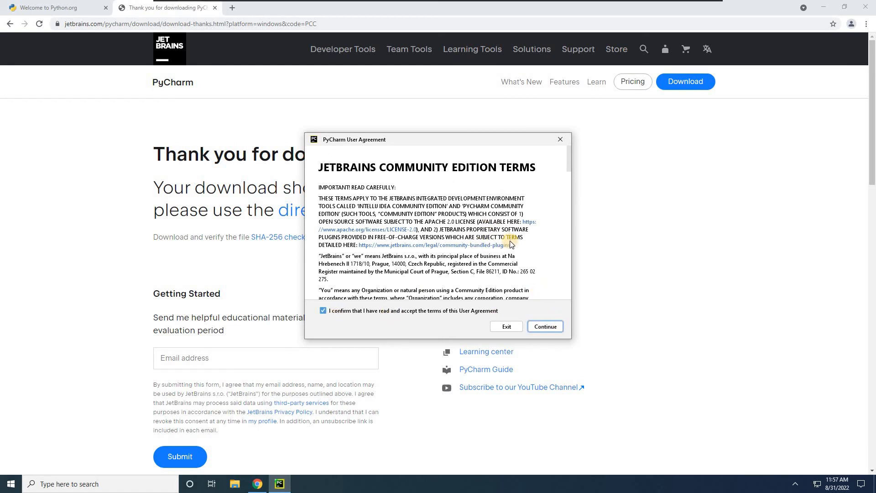
scroll(488, 238, down, 15)
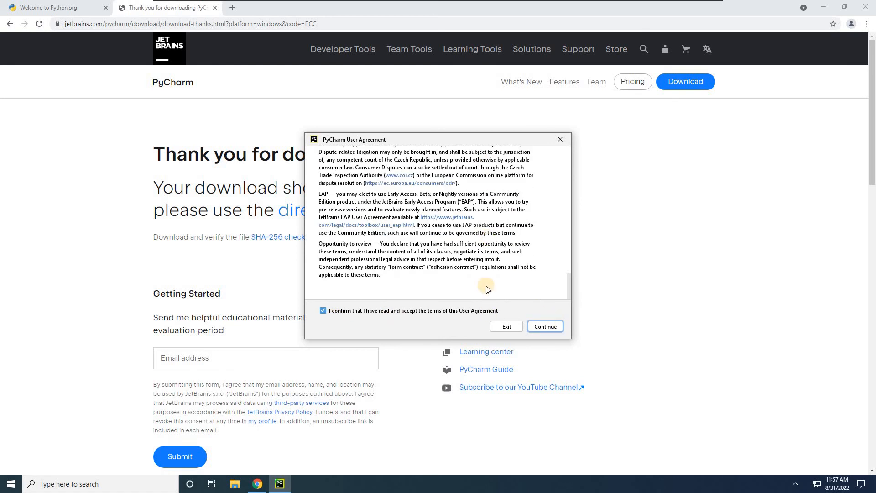
click(558, 326)
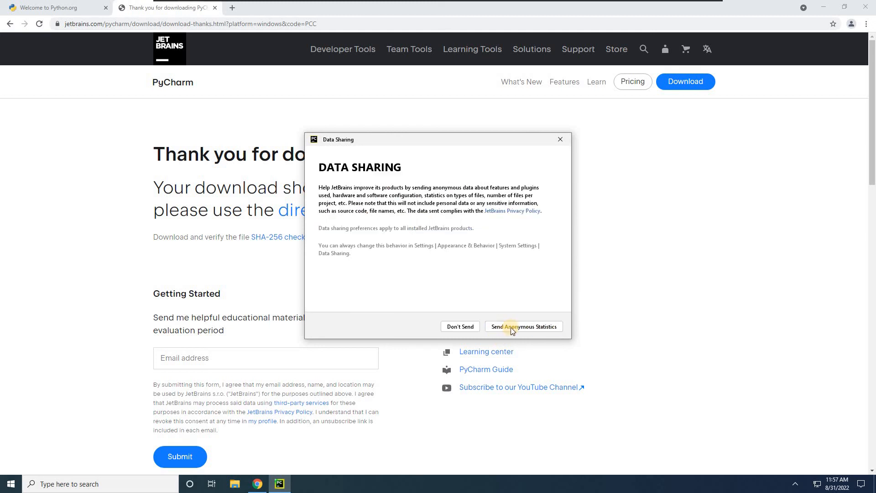
click(510, 327)
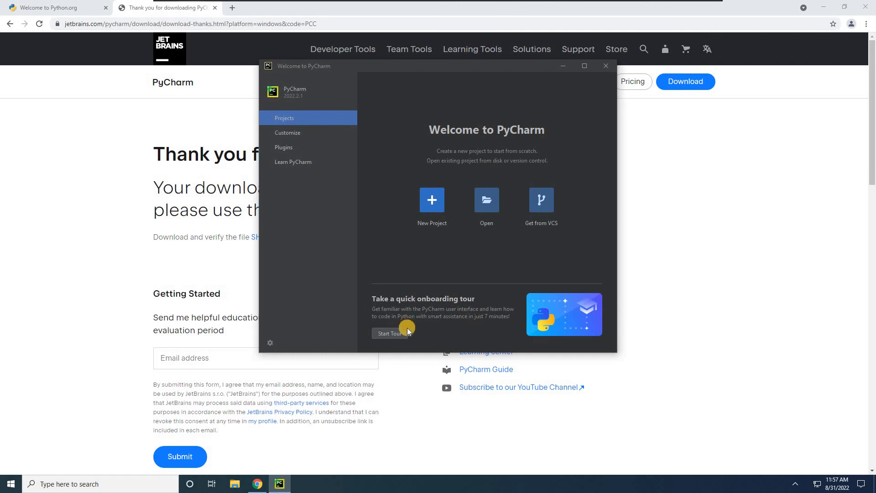
Start a new project located in a folder named HelloWorld inside PycharmProjects, using a new environment
click(430, 203)
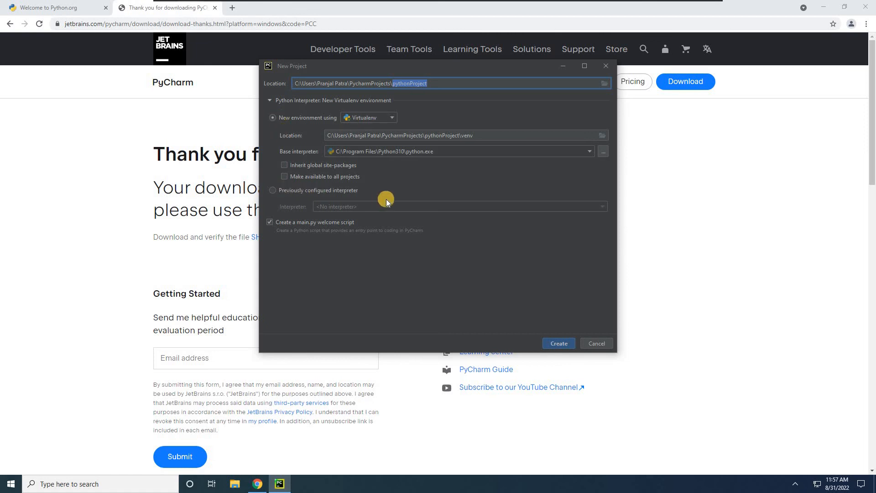
click(352, 191)
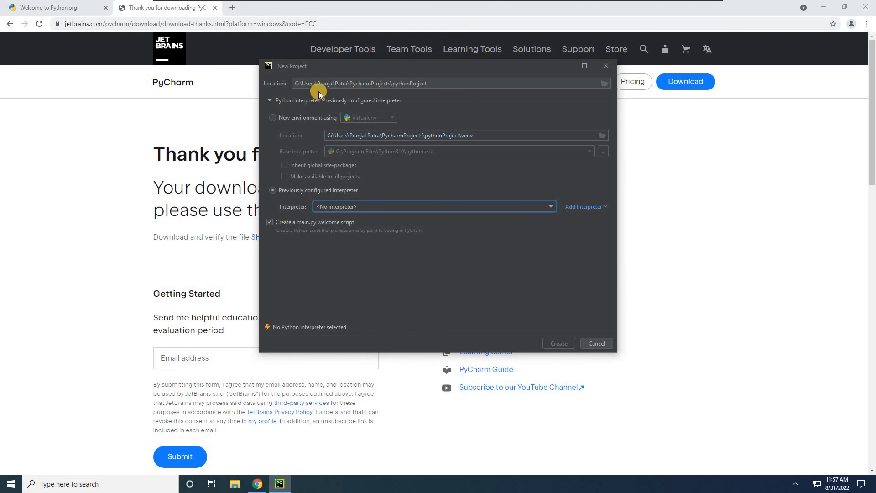
click(299, 84)
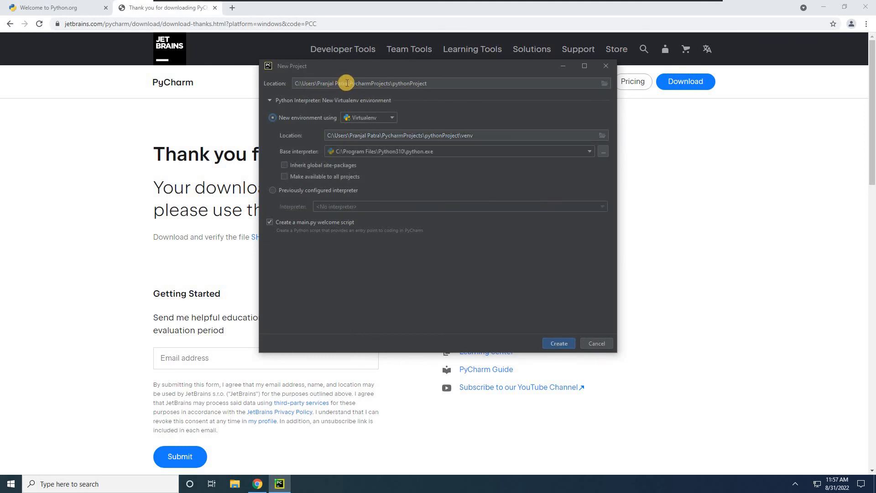
drag(355, 83, 391, 83)
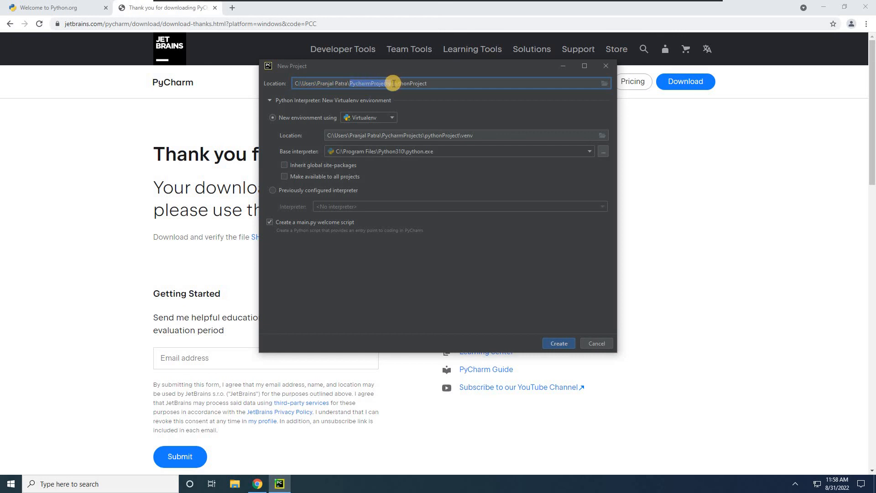
click(391, 84)
click(289, 83)
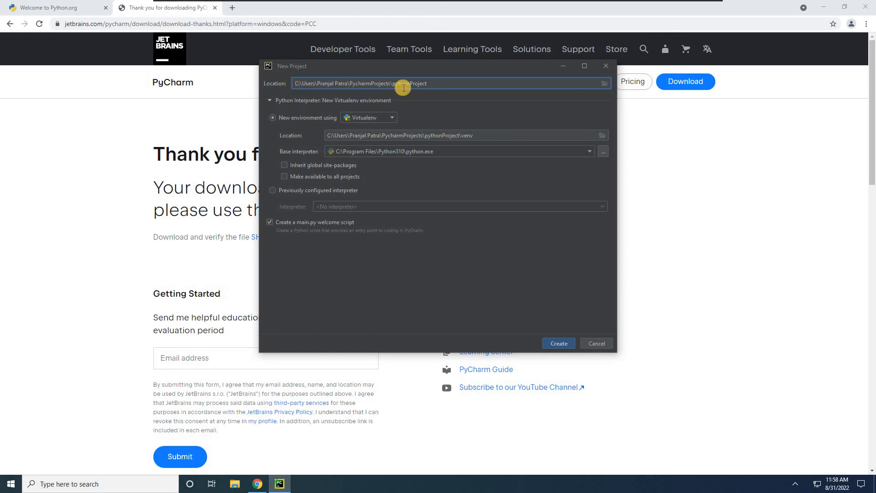
shift+click(391, 83)
key(Right)
key(Right)
key(shift+End)
text(H)
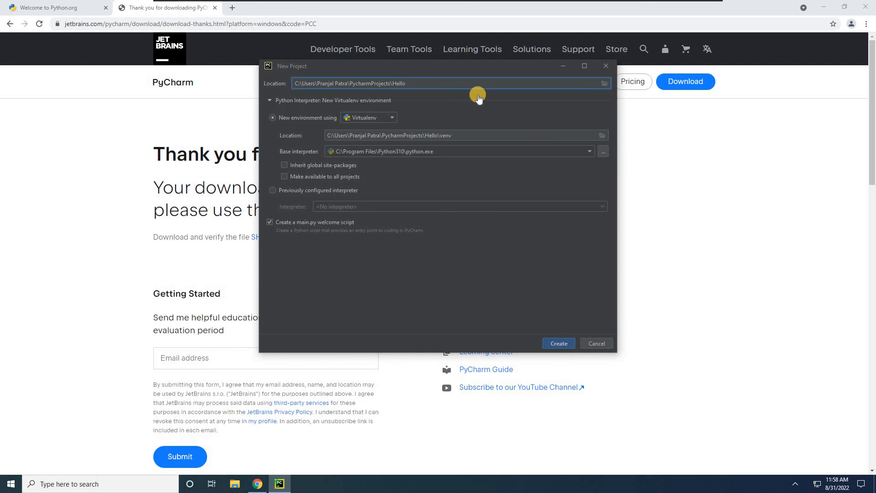
text(elloWorld!)
key(BackSpace)
Create the project with a Virtualenv environment and C:\Program Files\Python310\python.exe as the base interpreter
click(370, 118)
click(452, 152)
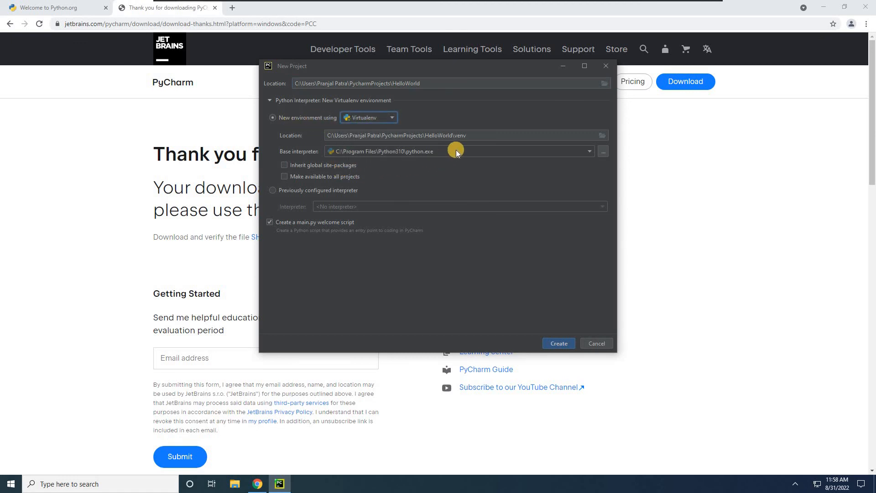
click(461, 149)
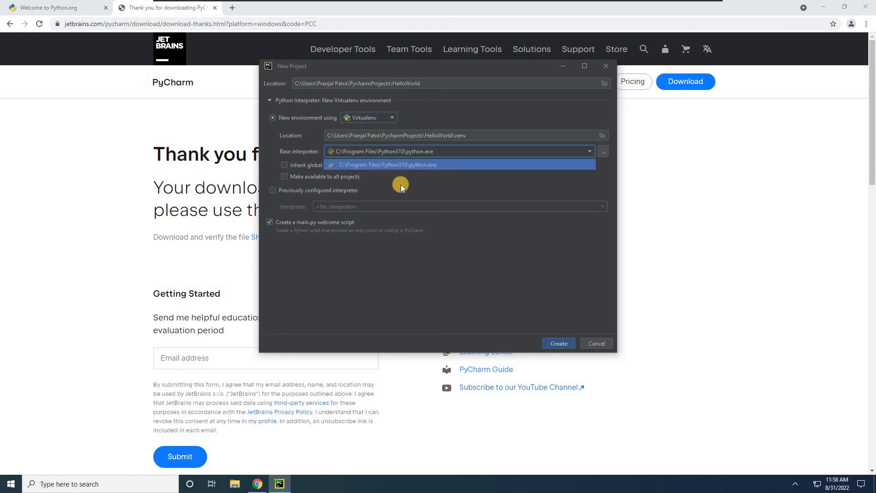
click(358, 196)
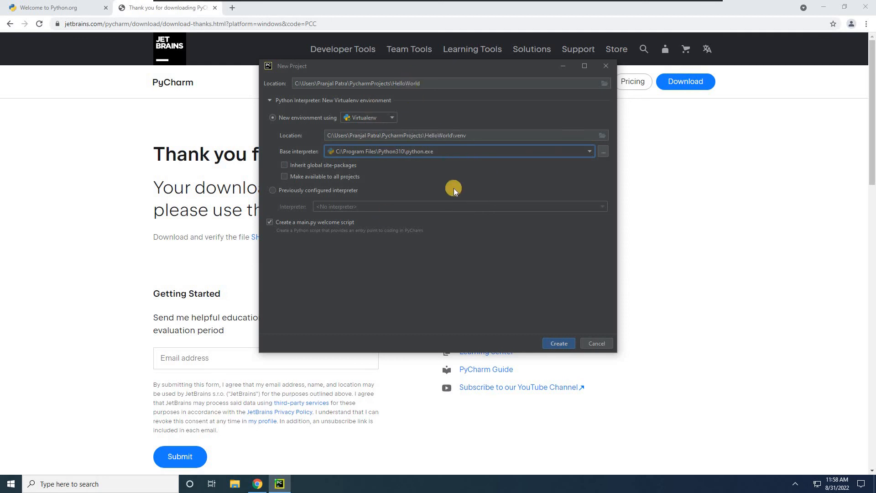
click(564, 344)
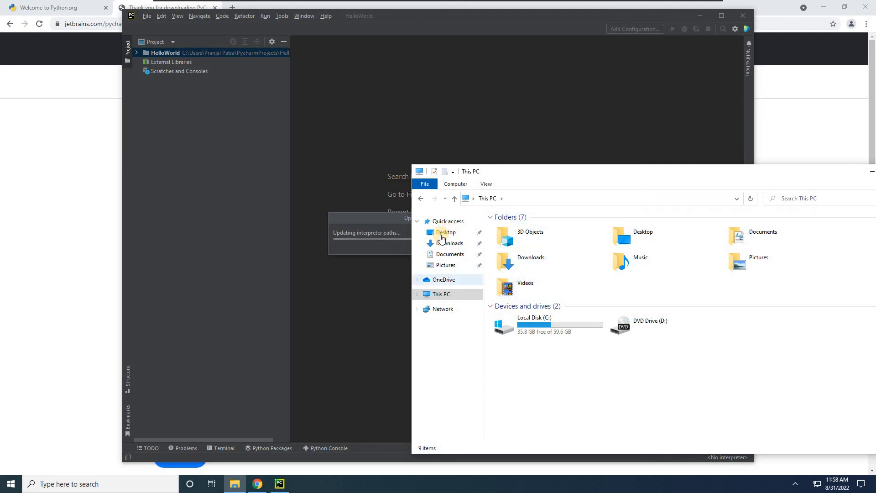
In File Explorer, browse the C: drive to the PycharmProjects folder inside the current user's profile folder
click(448, 221)
click(446, 232)
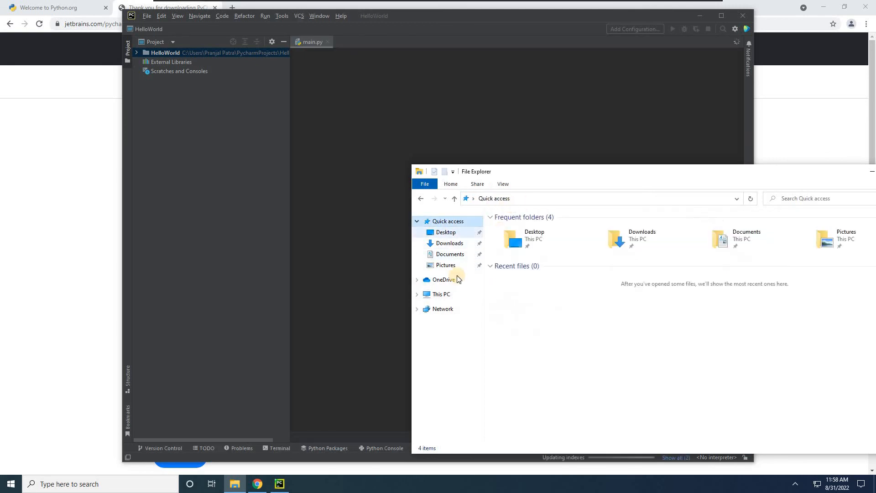
click(441, 294)
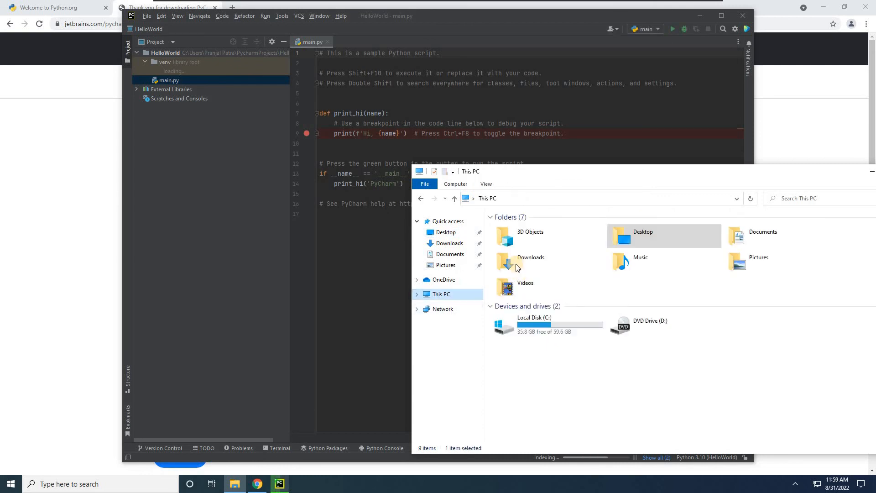
double_click(536, 323)
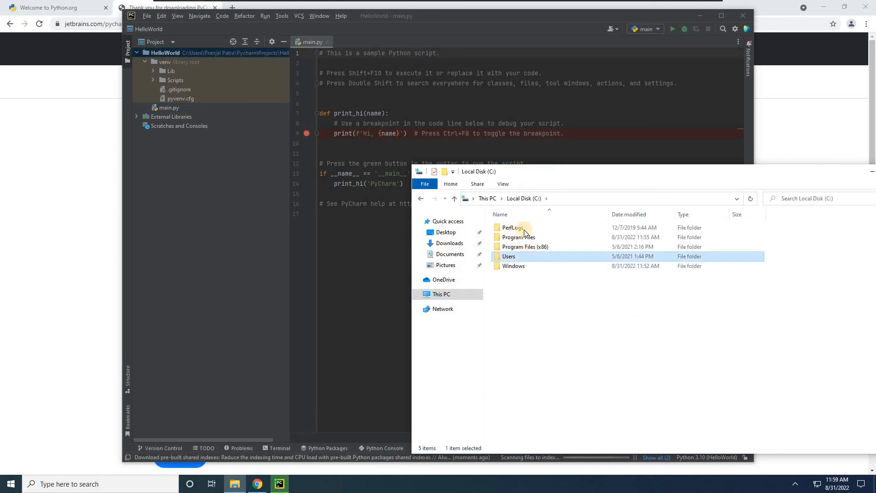
double_click(509, 256)
key(Return)
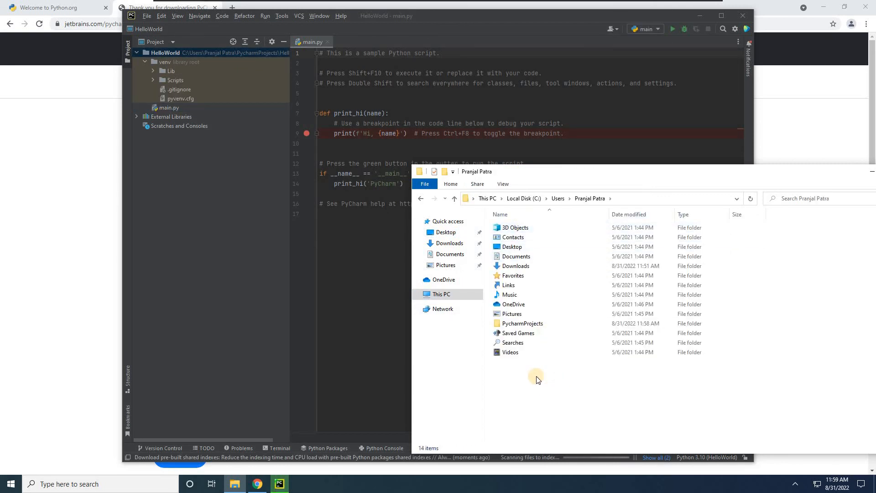
click(520, 324)
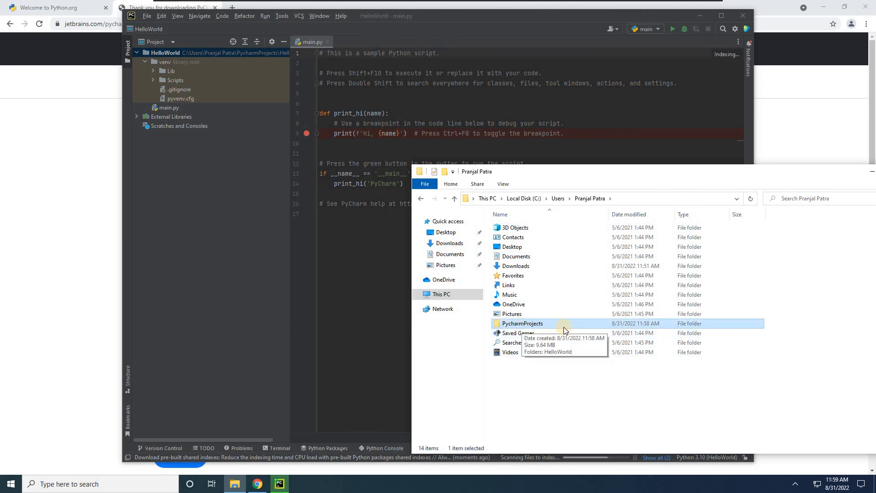
Open the HelloWorld project folder and inspect its venv folder and main Python file
drag(559, 174, 649, 250)
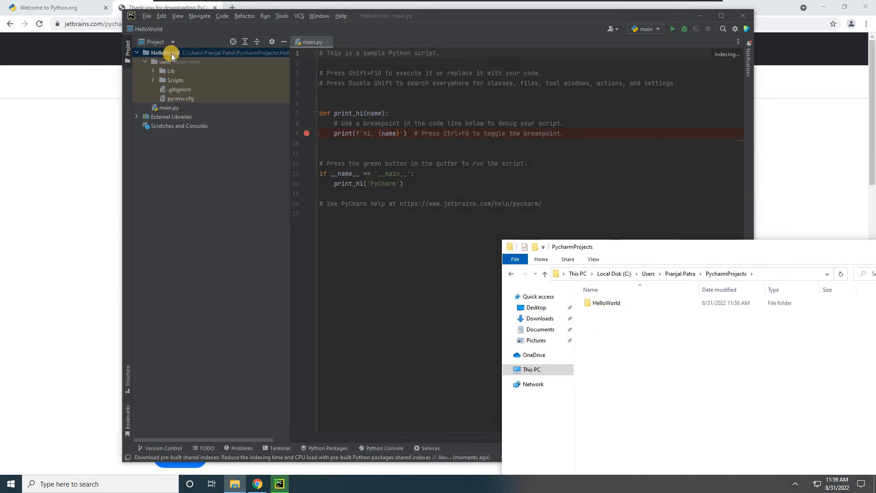
double_click(604, 305)
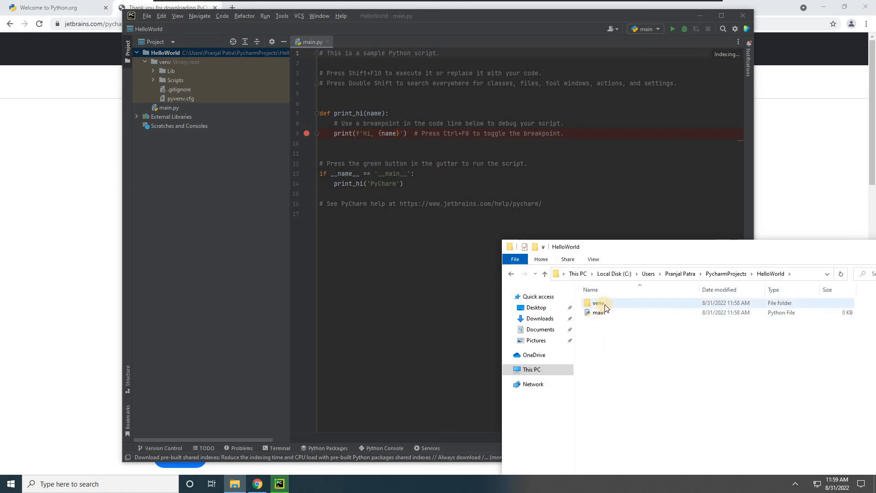
click(599, 304)
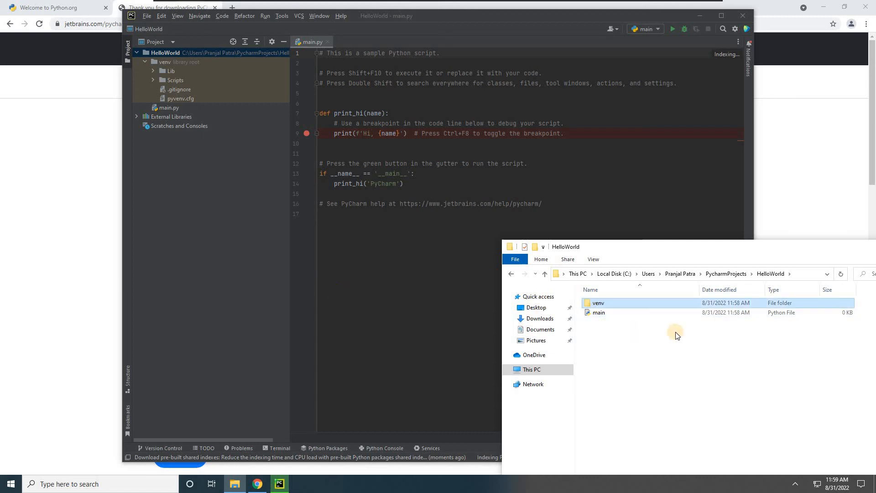
click(598, 313)
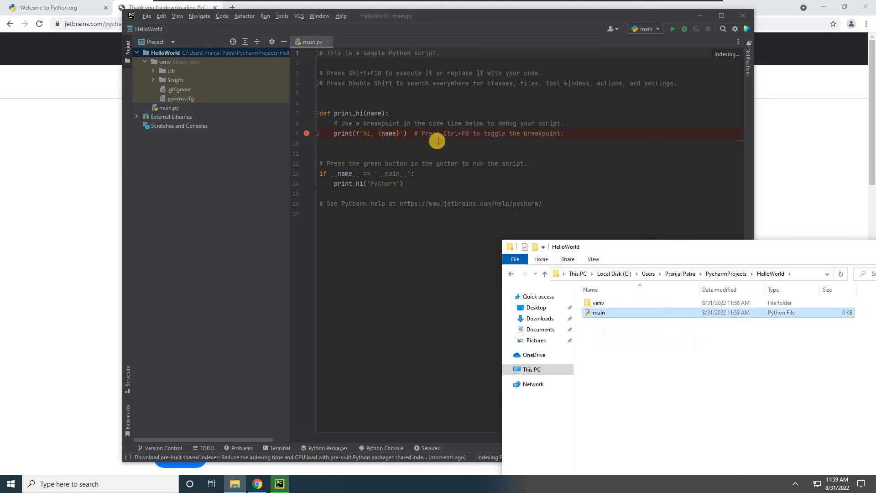
Review the sample code of main.py in PyCharm and compare it with the HelloWorld folder in File Explorer
click(424, 109)
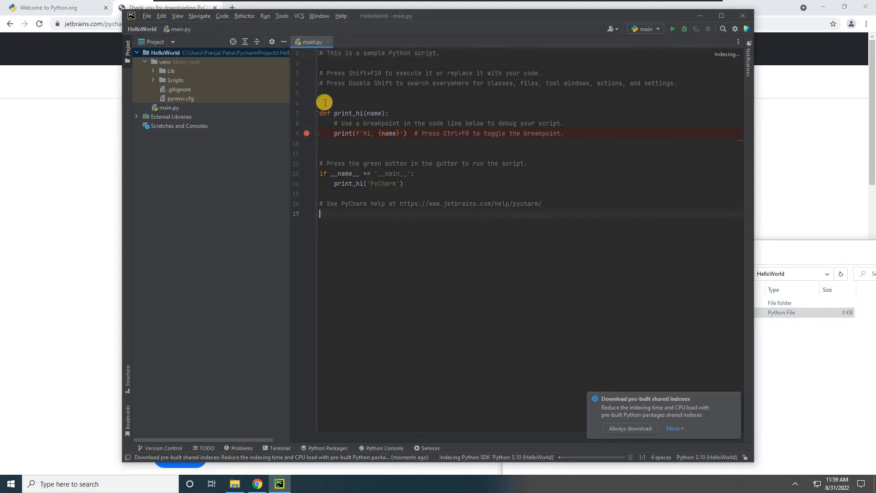
key(ctrl+a)
click(556, 211)
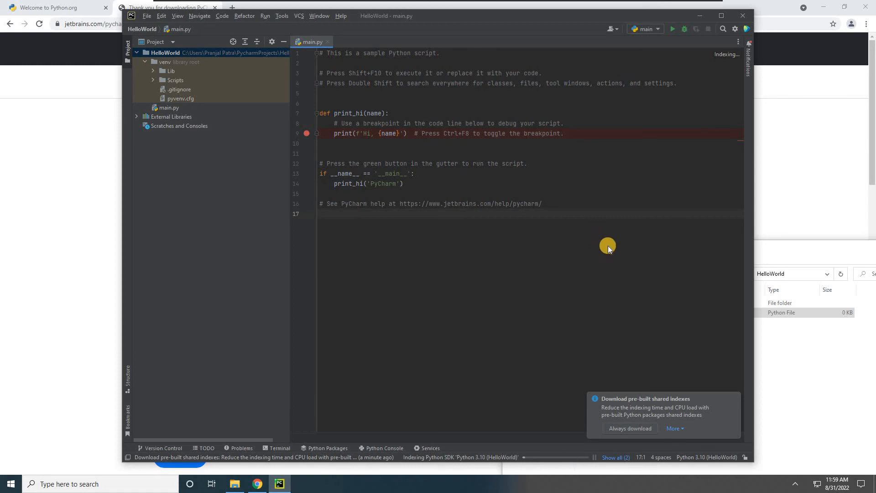
key(alt+Tab)
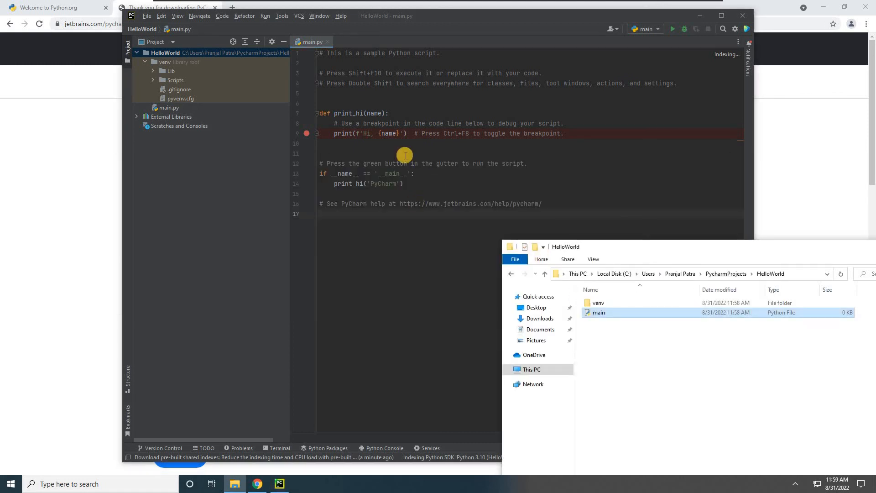
drag(663, 247, 681, 289)
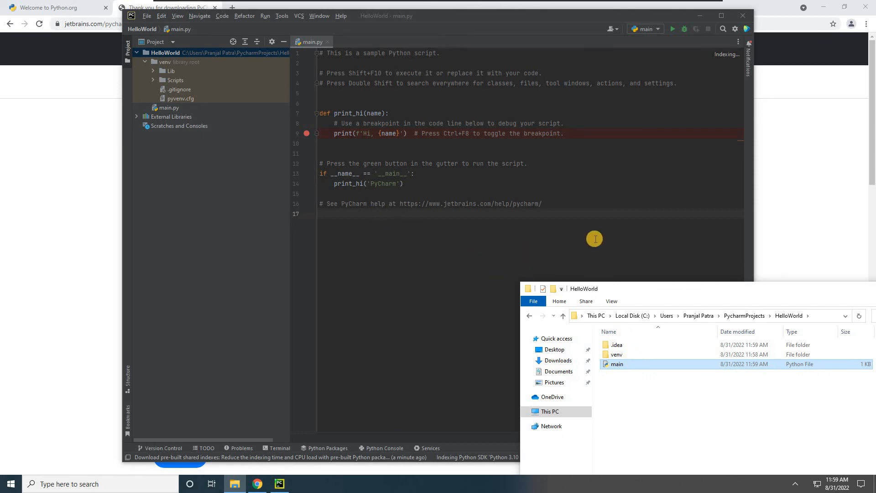
Return to PyCharm and replace all the sample code in main.py with print("Hello World!")
click(650, 216)
key(ctrl+a)
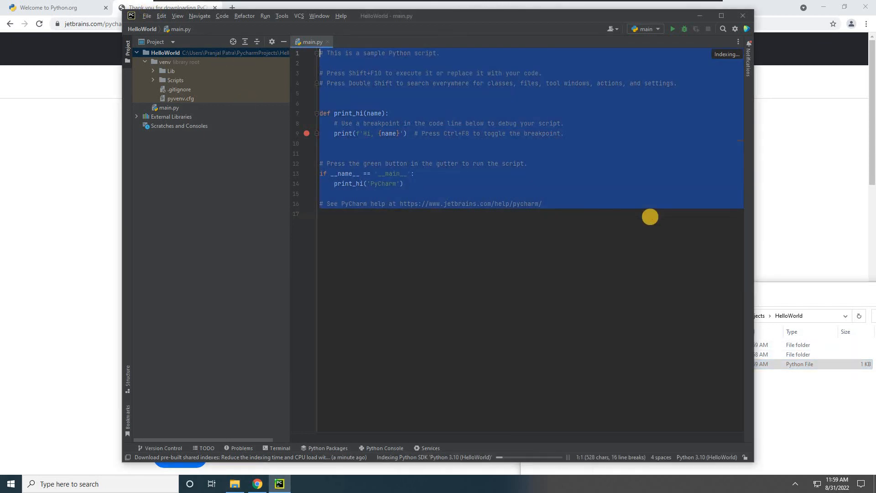
key(BackSpace)
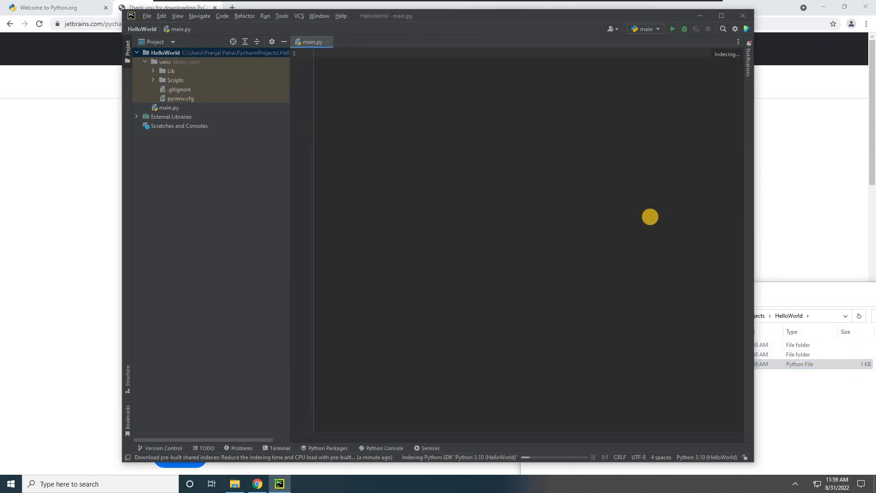
text(print()"")
key(Left)
text(Hello World)
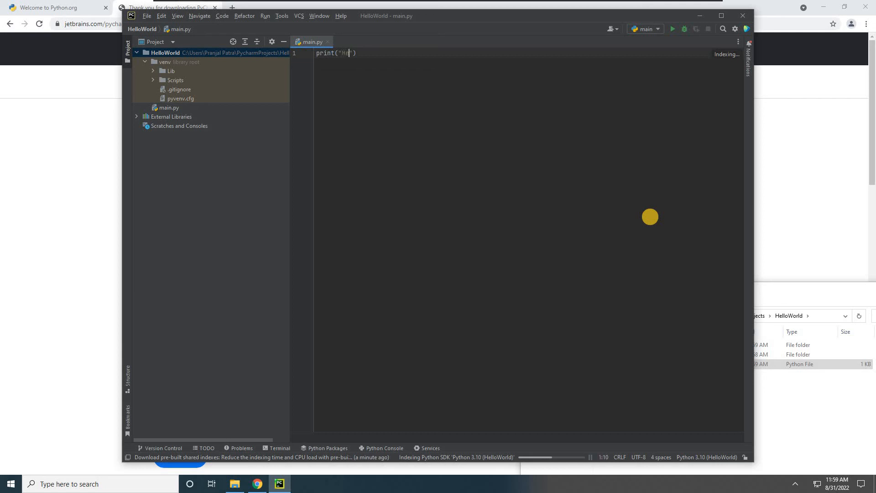
text(!)
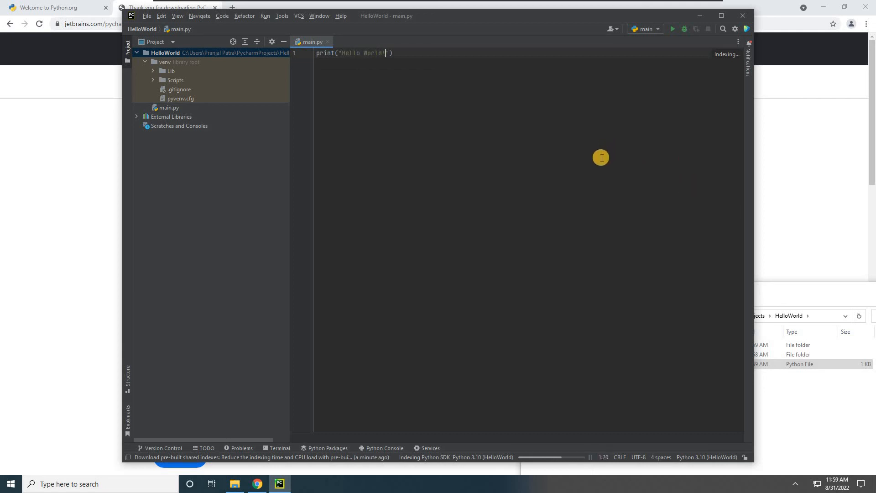
key(End)
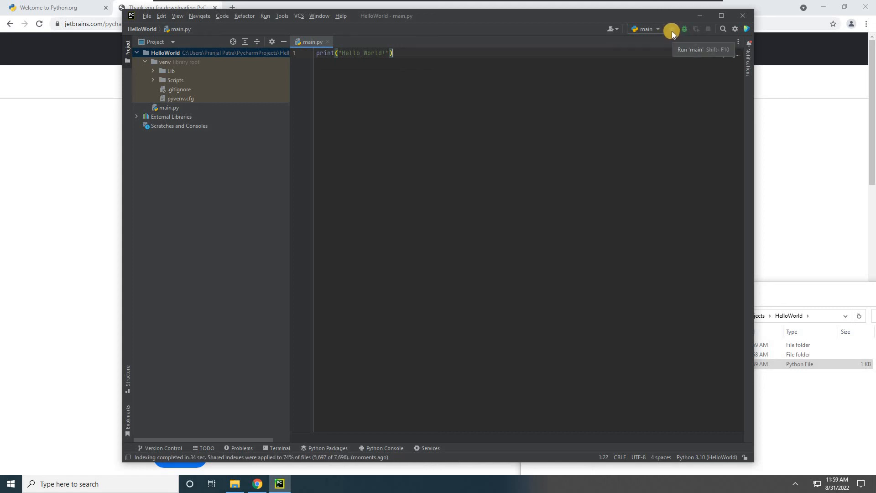
Run the main script and check its output in the console
click(672, 29)
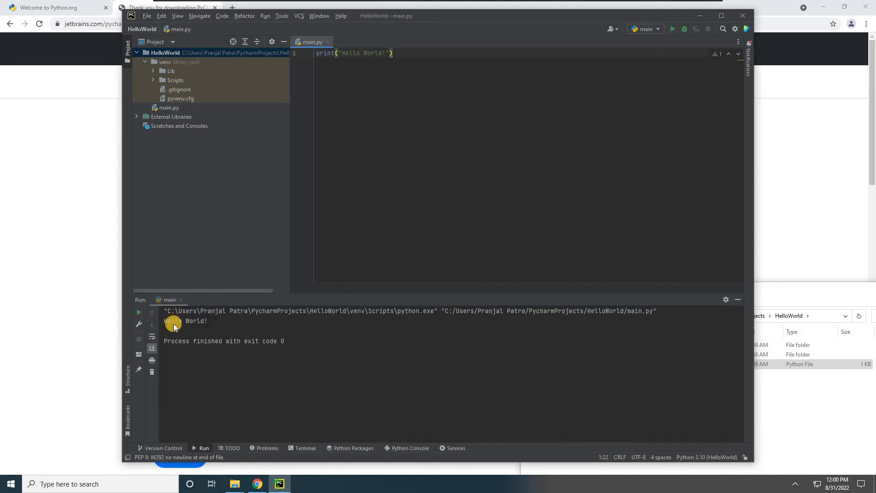
mouse_move(208, 321)
mouse_down()
mouse_move(164, 321)
mouse_move(208, 322)
mouse_up()
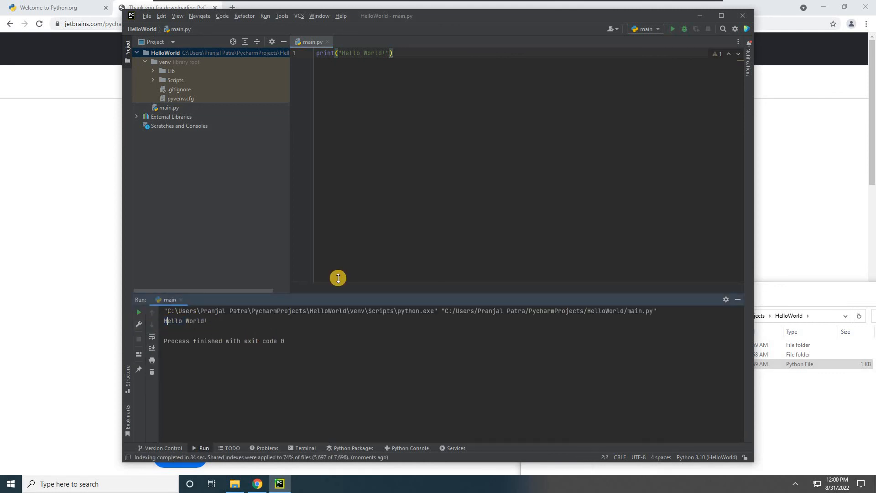
click(448, 127)
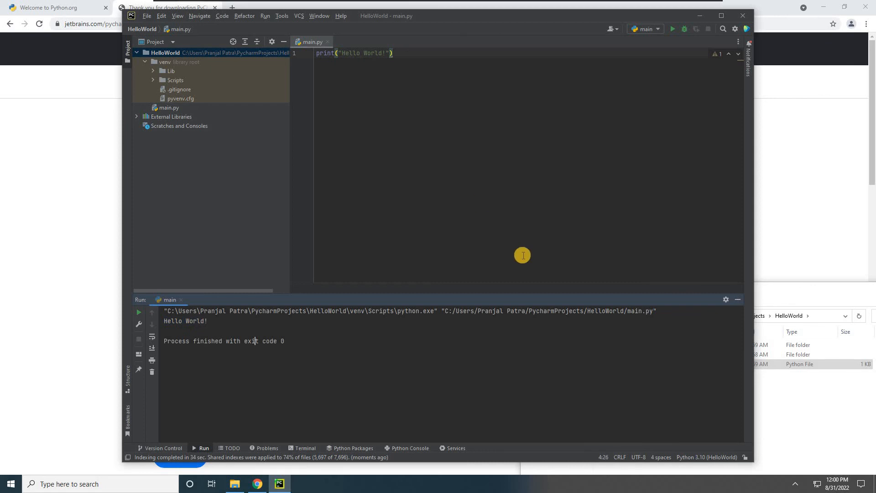
Maximize the PyCharm window and return the focus to the main.py editor
double_click(468, 15)
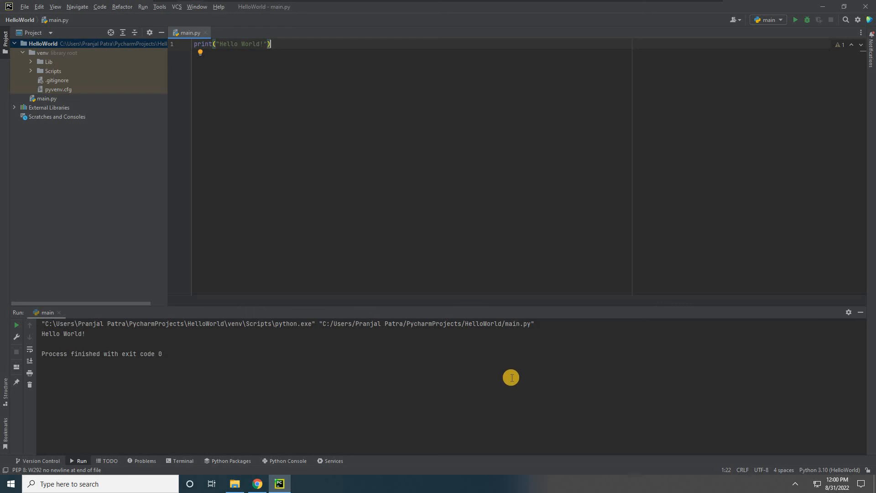
click(570, 390)
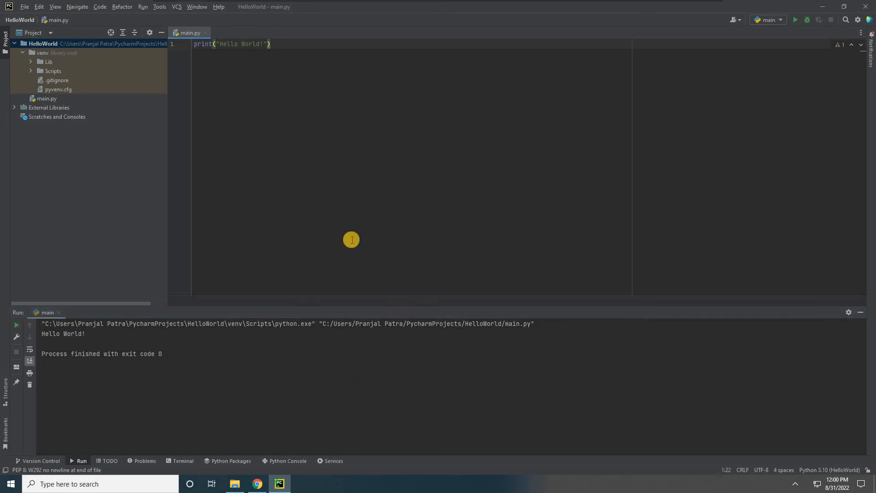
click(487, 61)
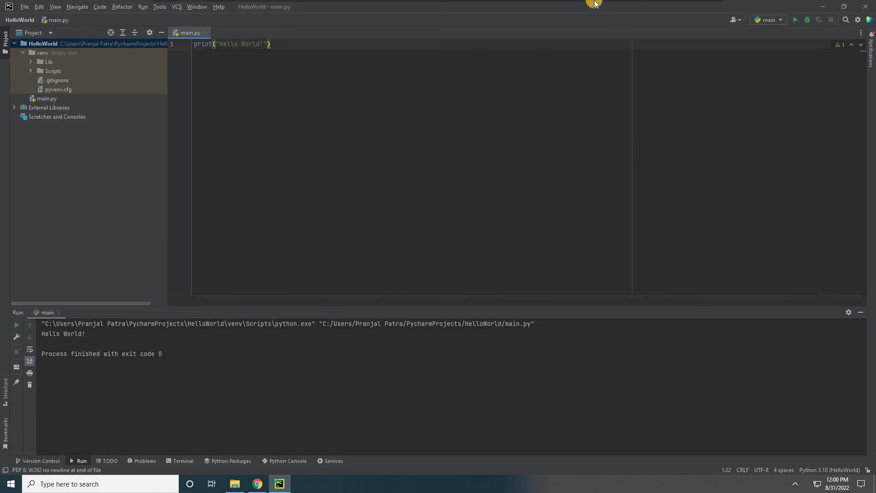